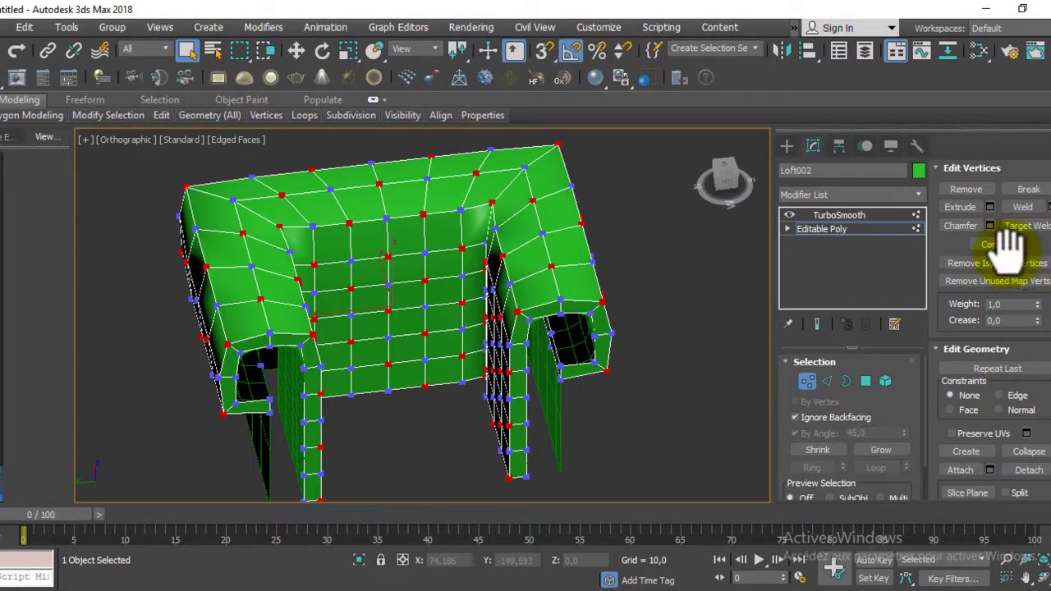
# Step: Compare the smoothed and base sofa mesh from several angles using Show End Result
pyautogui.moveTo(567, 347)
pyautogui.keyDown('alt'); pyautogui.mouseDown(button='middle')
pyautogui.moveTo(551, 375)
pyautogui.moveTo(484, 333)
pyautogui.moveTo(411, 227)
pyautogui.moveTo(415, 217)
pyautogui.mouseUp(button='middle'); pyautogui.keyUp('alt')
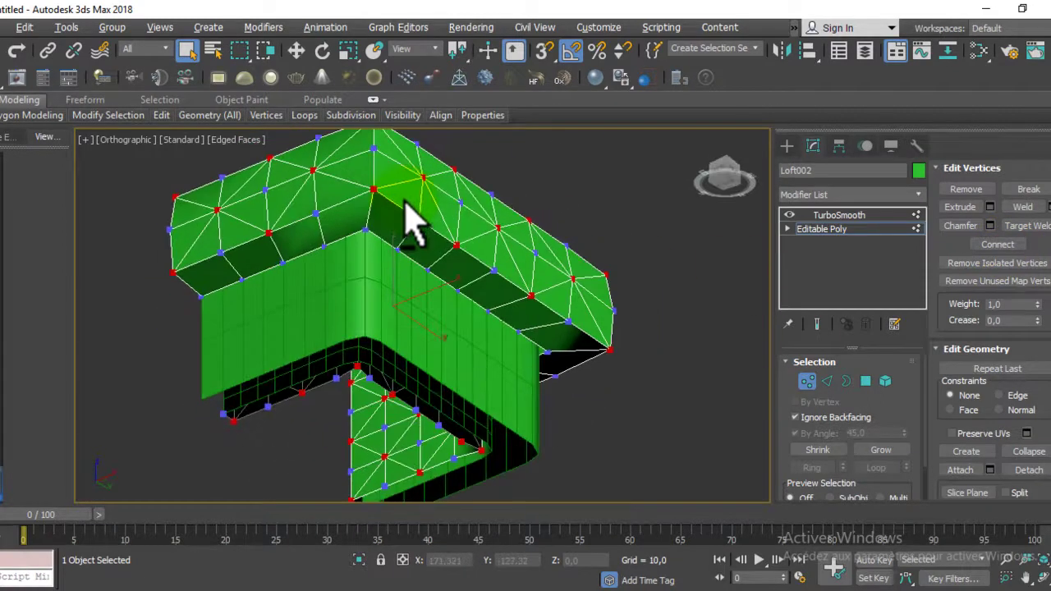
pyautogui.click(818, 325)
pyautogui.moveTo(481, 227)
pyautogui.keyDown('alt'); pyautogui.mouseDown(button='middle')
pyautogui.moveTo(453, 228)
pyautogui.moveTo(478, 299)
pyautogui.moveTo(624, 380)
pyautogui.moveTo(653, 386)
pyautogui.moveTo(704, 357)
pyautogui.moveTo(739, 317)
pyautogui.moveTo(607, 265)
pyautogui.moveTo(580, 277)
pyautogui.moveTo(540, 329)
pyautogui.moveTo(542, 349)
pyautogui.moveTo(570, 369)
pyautogui.moveTo(664, 369)
pyautogui.moveTo(638, 328)
pyautogui.moveTo(837, 377)
pyautogui.mouseUp(button='middle'); pyautogui.keyUp('alt')
pyautogui.click(816, 325)
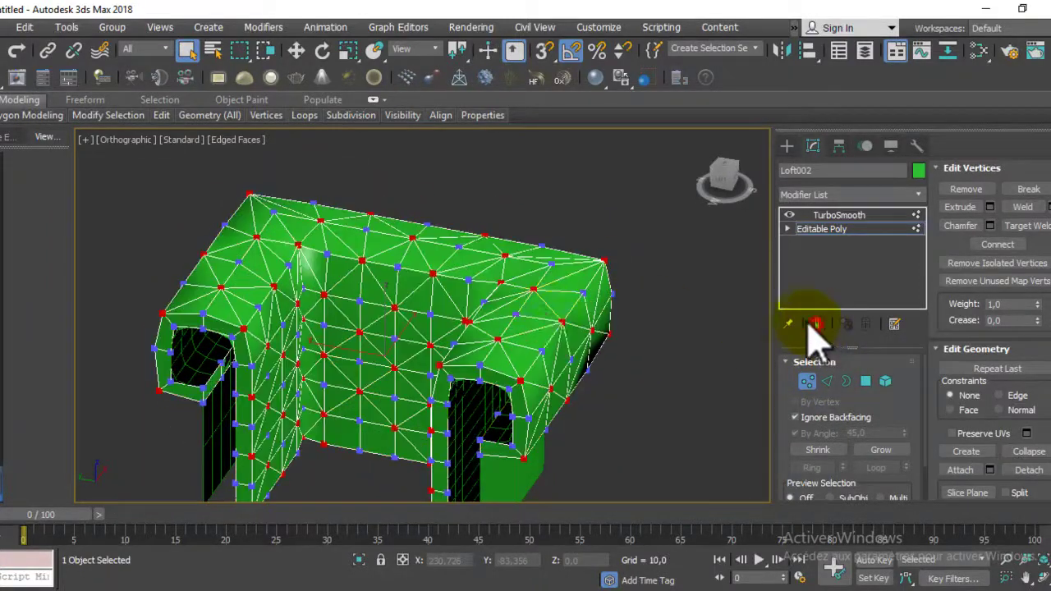
pyautogui.moveTo(554, 335)
pyautogui.keyDown('alt'); pyautogui.mouseDown(button='middle')
pyautogui.moveTo(559, 347)
pyautogui.moveTo(574, 305)
pyautogui.moveTo(615, 294)
pyautogui.moveTo(663, 328)
pyautogui.moveTo(702, 298)
pyautogui.mouseUp(button='middle'); pyautogui.keyUp('alt')
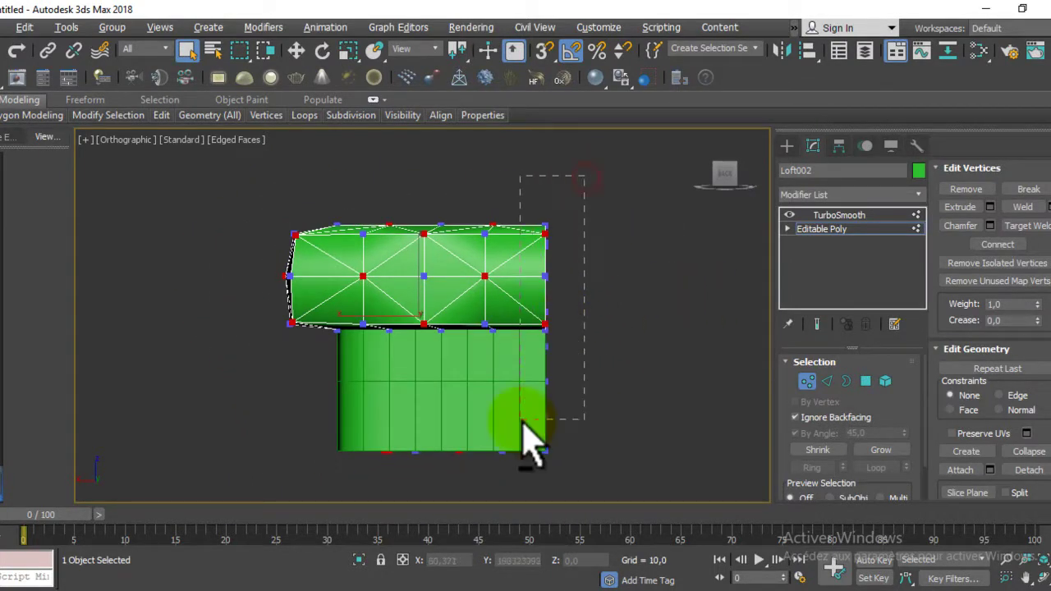
pyautogui.keyDown('alt'); pyautogui.moveTo(676, 434); pyautogui.dragTo(554, 436, button='middle'); pyautogui.keyUp('alt')
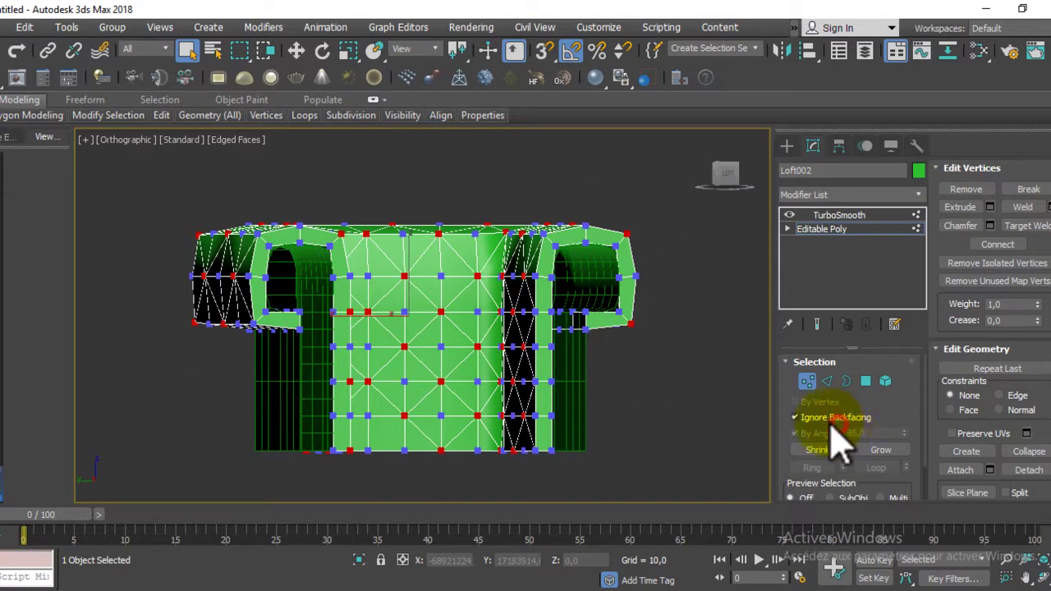
pyautogui.keyDown('alt'); pyautogui.moveTo(579, 380); pyautogui.dragTo(698, 381, button='middle'); pyautogui.keyUp('alt')
# Step: Box-select the tuft vertices on the sofa's right side and across its front
pyautogui.moveTo(614, 171); pyautogui.dragTo(520, 498)
pyautogui.hotkey('shift', 'z')
pyautogui.hotkey('shift', 'z')
pyautogui.hotkey('shift', 'z')
pyautogui.hotkey('shift', 'z')
pyautogui.hotkey('shift', 'z')
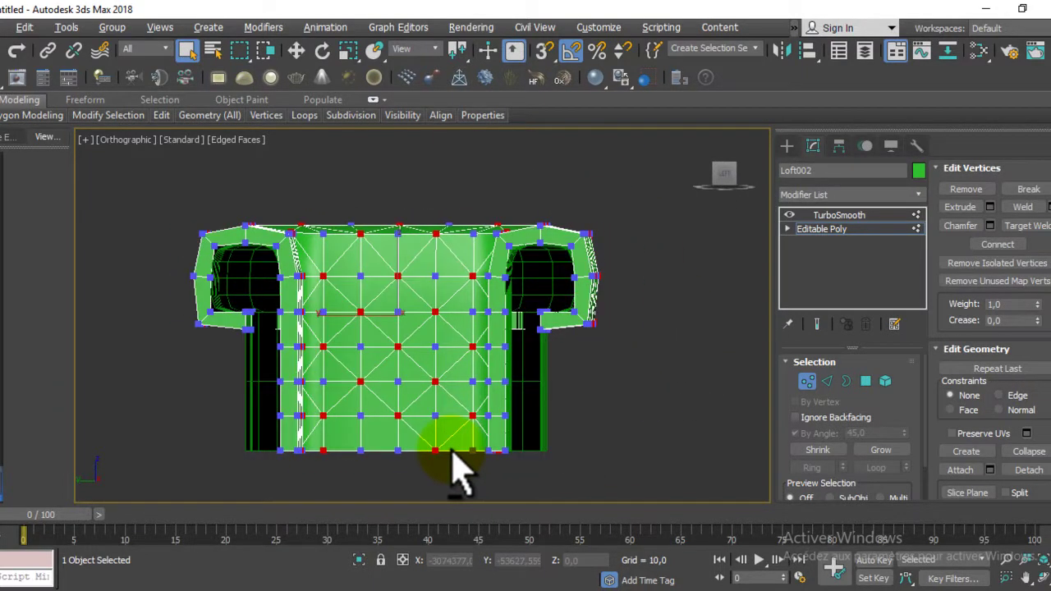
pyautogui.moveTo(600, 428); pyautogui.dragTo(294, 466)
pyautogui.keyDown('alt'); pyautogui.moveTo(629, 328); pyautogui.dragTo(558, 365, button='middle'); pyautogui.keyUp('alt')
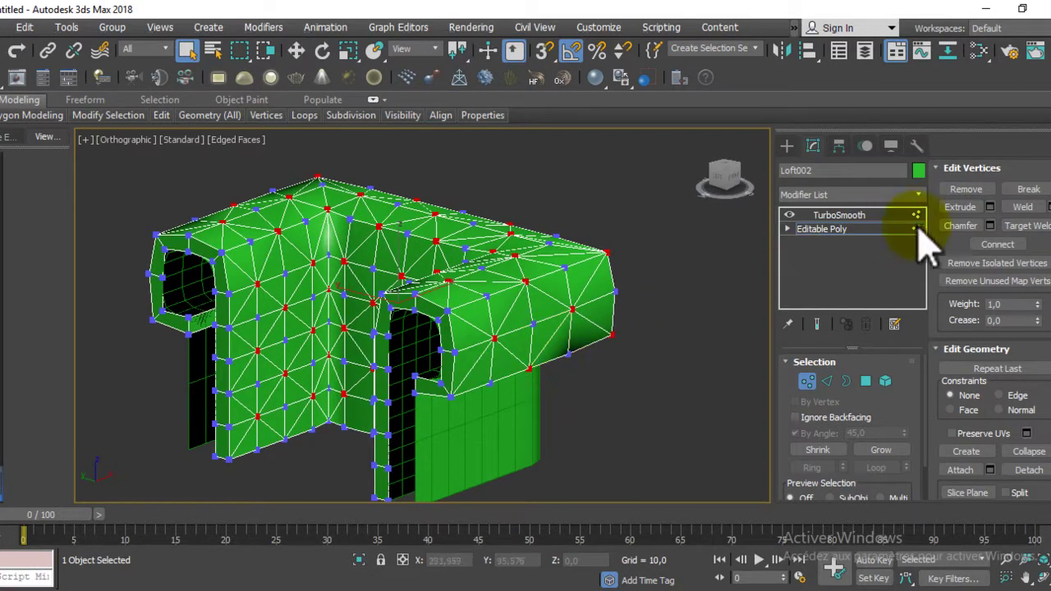
# Step: Start a vertex chamfer on the tuft vertices with an initial amount of 2,0
pyautogui.click(990, 226)
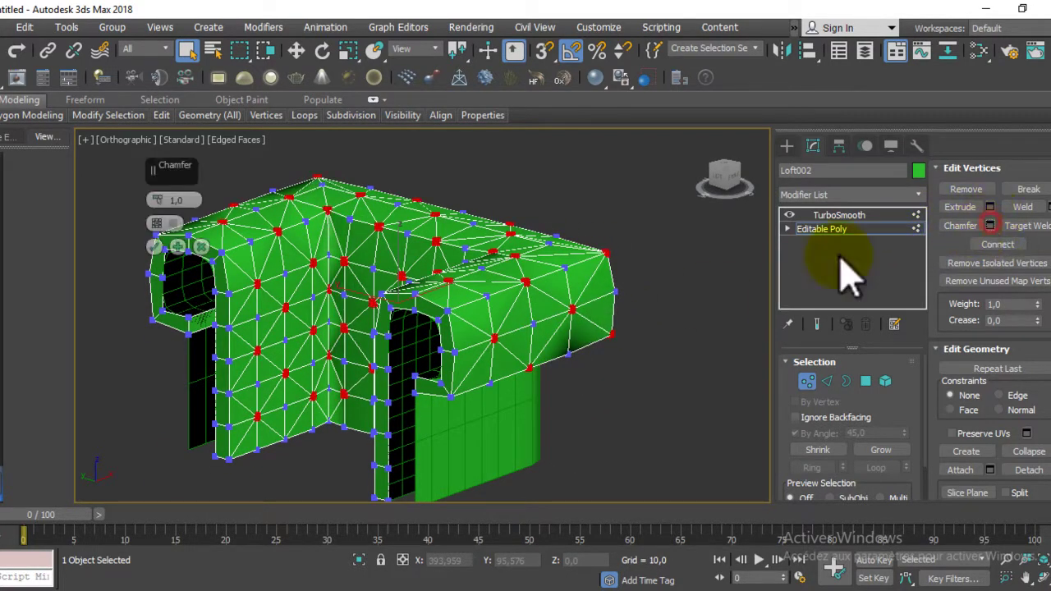
pyautogui.scroll(3, 493, 303)
pyautogui.scroll(2, 497, 308)
pyautogui.write('2')
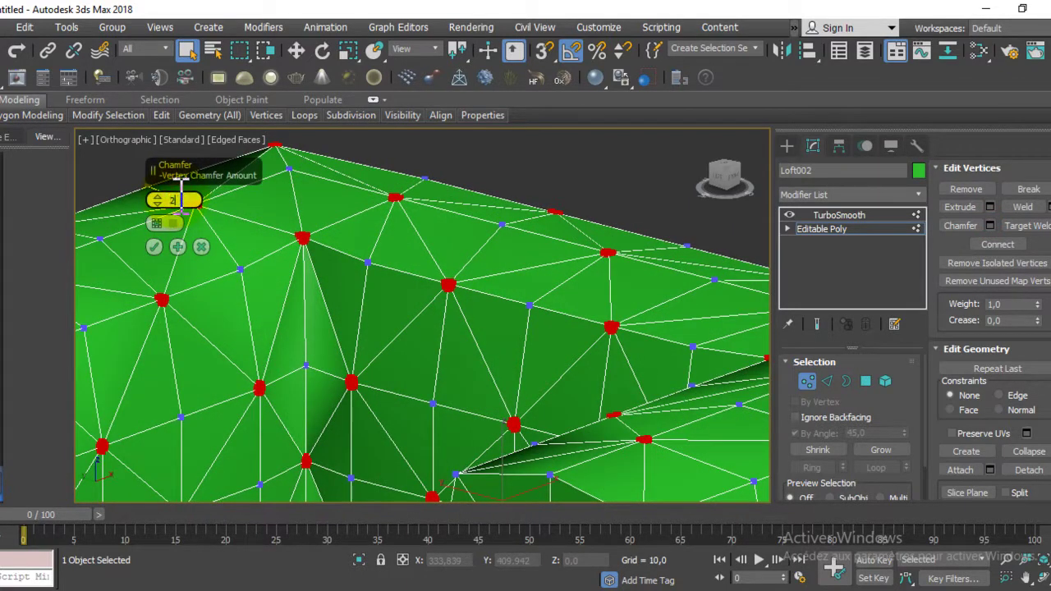
pyautogui.press('Return')
pyautogui.scroll(-5, 335, 410)
pyautogui.moveTo(368, 402)
pyautogui.keyDown('alt'); pyautogui.mouseDown(button='middle')
pyautogui.moveTo(422, 403)
pyautogui.moveTo(429, 387)
pyautogui.mouseUp(button='middle'); pyautogui.keyUp('alt')
pyautogui.scroll(4, 438, 441)
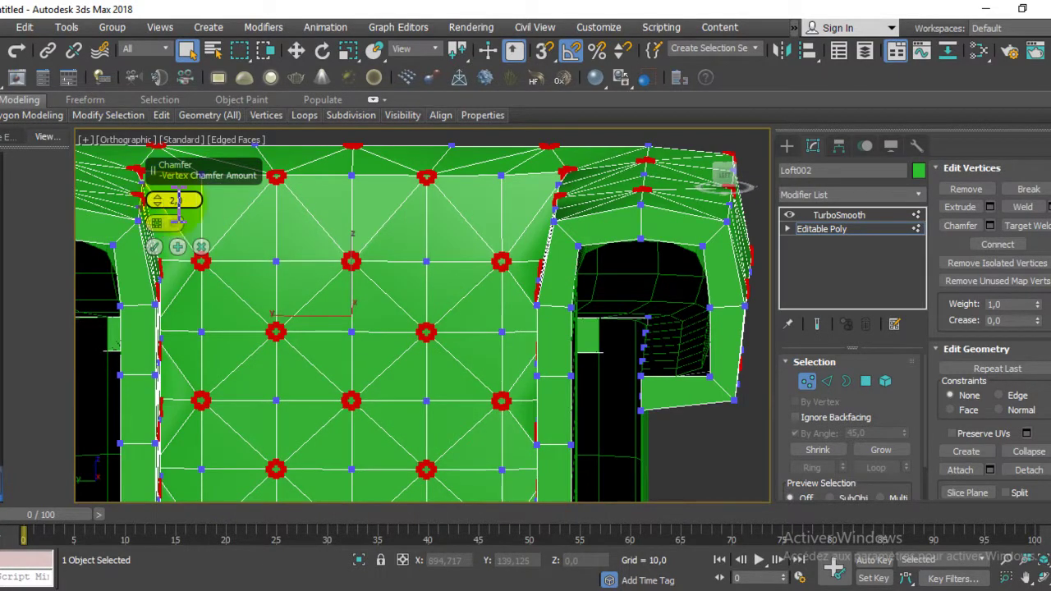
pyautogui.click(187, 200)
pyautogui.write('2,5')
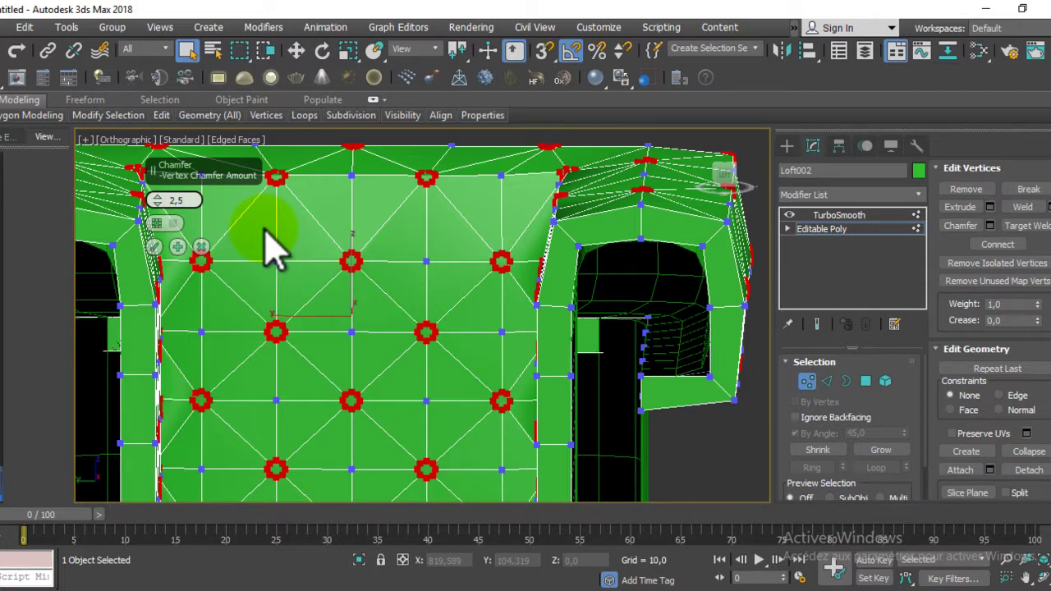
# Step: Preview on the smoothed sofa, raise the chamfer amount to 3,0 and apply it
pyautogui.click(817, 324)
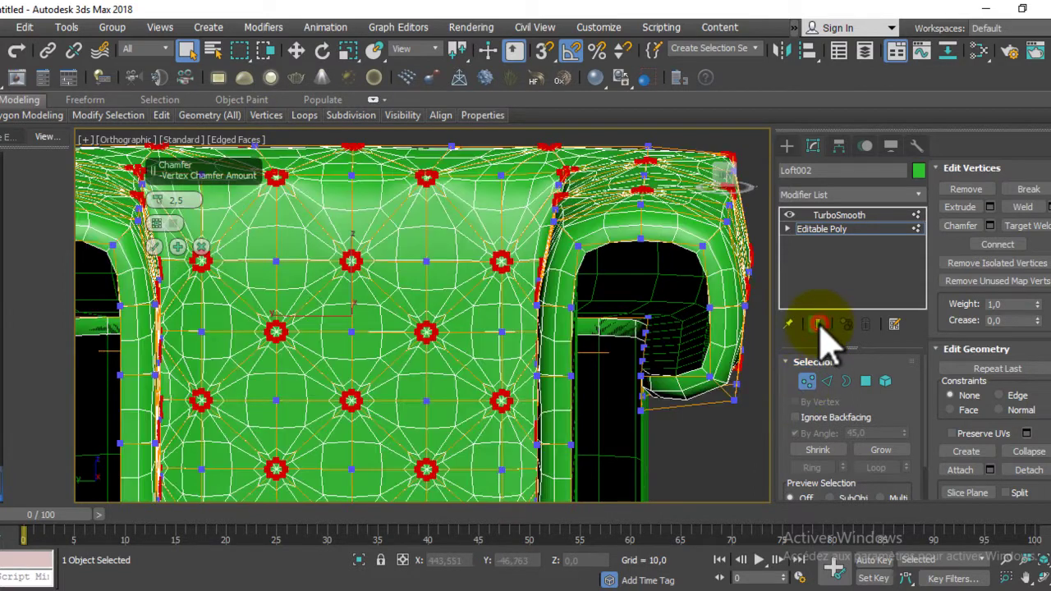
pyautogui.keyDown('alt'); pyautogui.moveTo(375, 317); pyautogui.dragTo(291, 312, button='middle'); pyautogui.keyUp('alt')
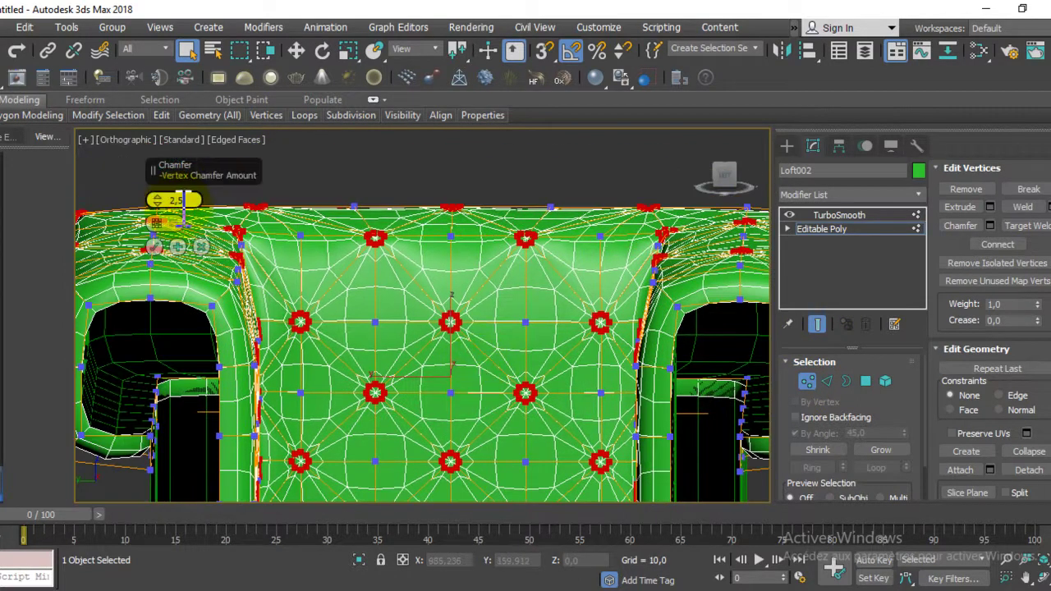
pyautogui.write('3')
pyautogui.press('Return')
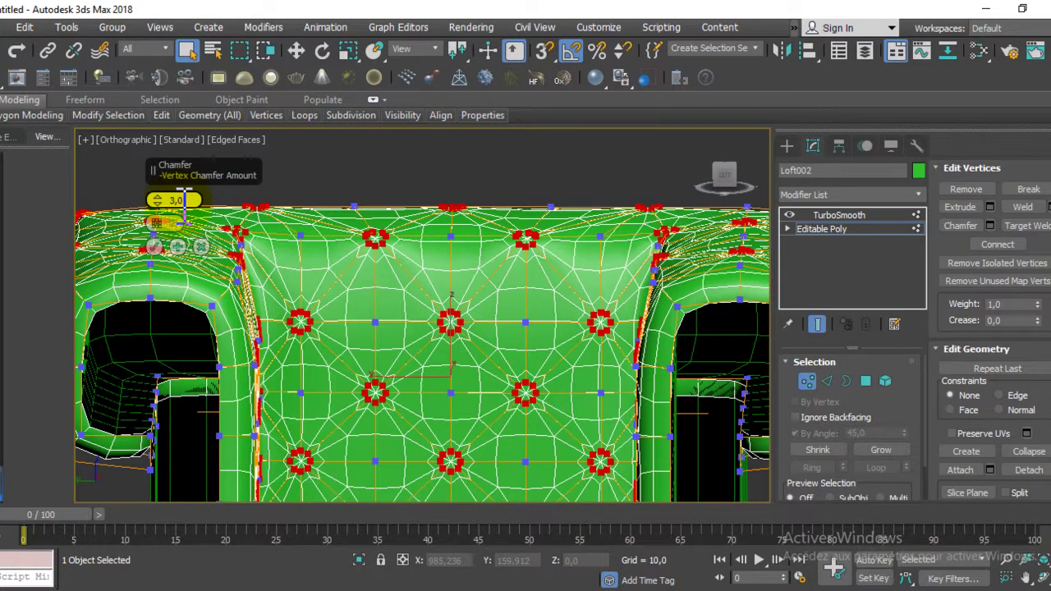
pyautogui.click(817, 324)
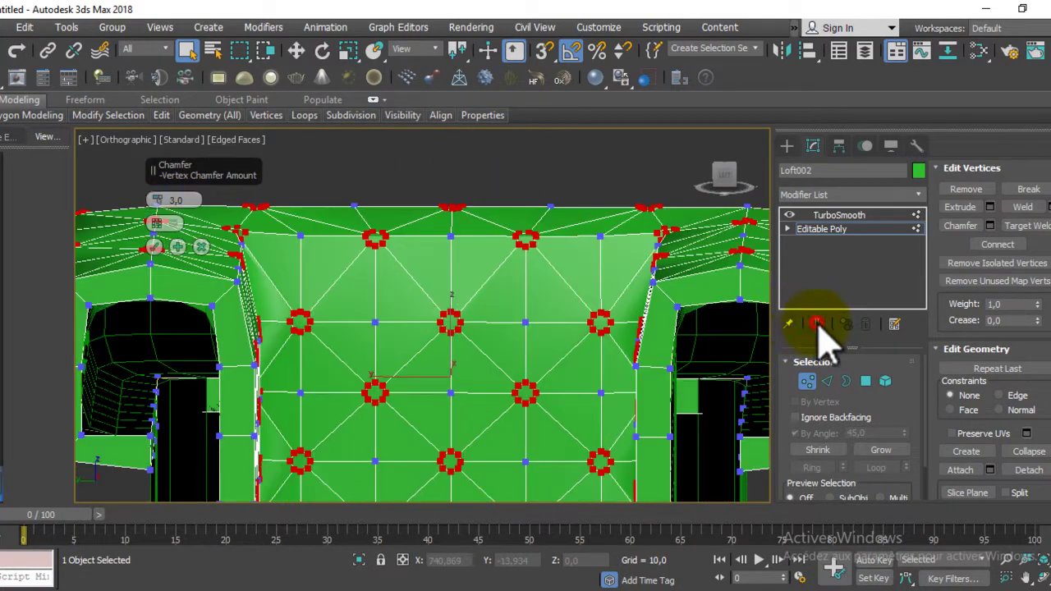
pyautogui.scroll(-2, 439, 336)
pyautogui.moveTo(501, 394)
pyautogui.keyDown('alt'); pyautogui.mouseDown(button='middle')
pyautogui.moveTo(553, 364)
pyautogui.moveTo(558, 418)
pyautogui.moveTo(509, 430)
pyautogui.moveTo(528, 422)
pyautogui.moveTo(369, 387)
pyautogui.mouseUp(button='middle'); pyautogui.keyUp('alt')
pyautogui.click(154, 248)
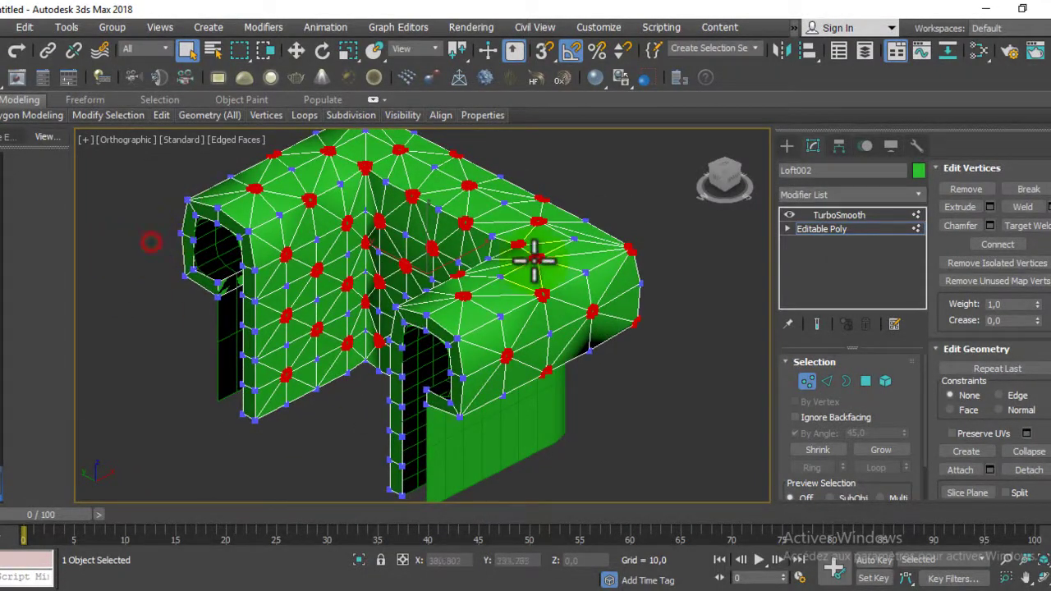
# Step: Switch to Polygon level, clear the face selection and turn off By Angle
pyautogui.click(867, 381)
pyautogui.moveTo(446, 263); pyautogui.dragTo(481, 305, button='middle')
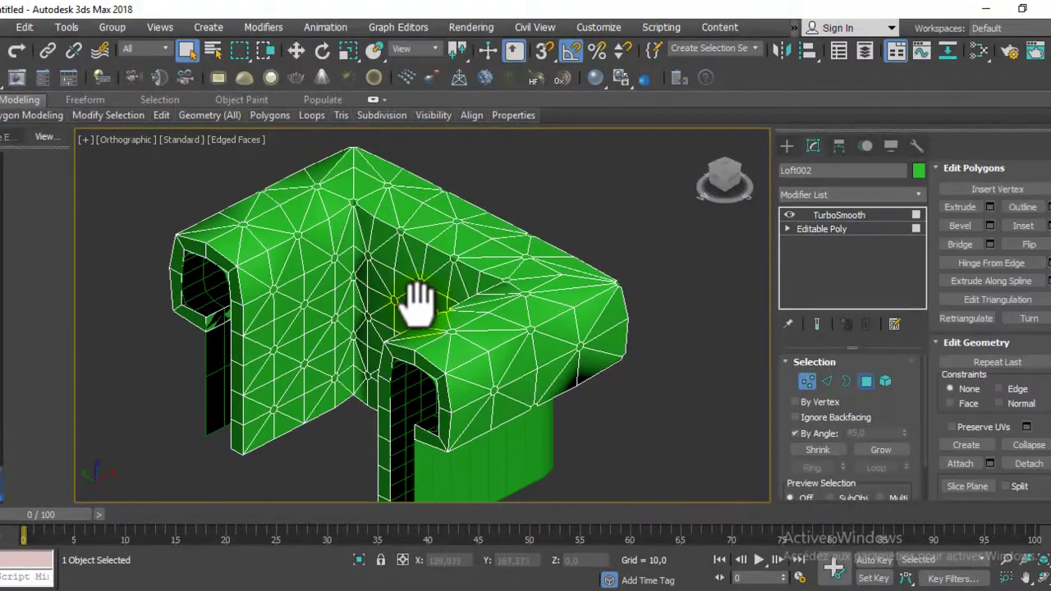
pyautogui.click(456, 258)
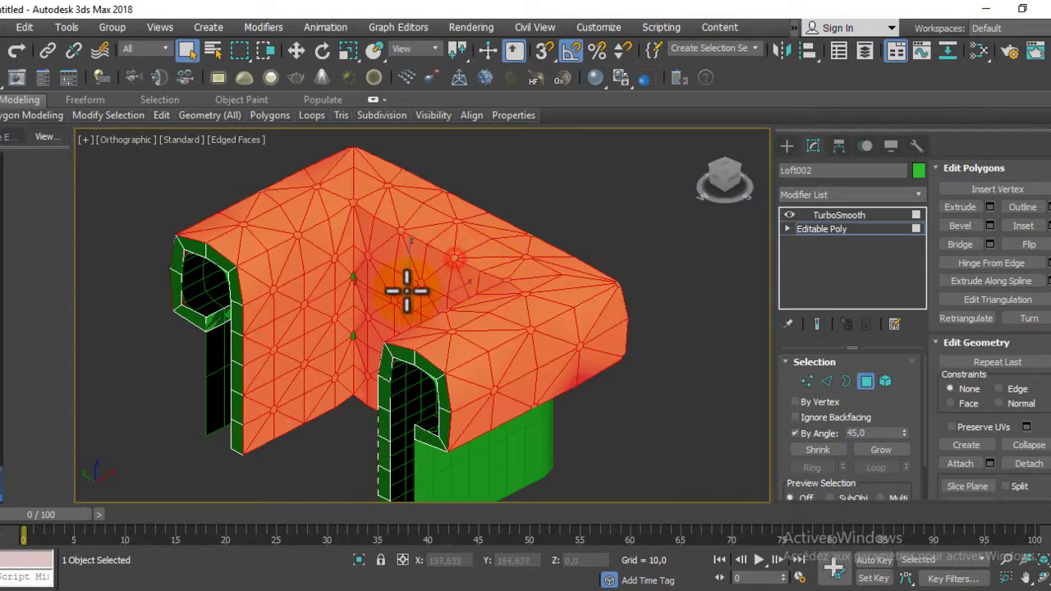
pyautogui.click(711, 375)
pyautogui.click(821, 433)
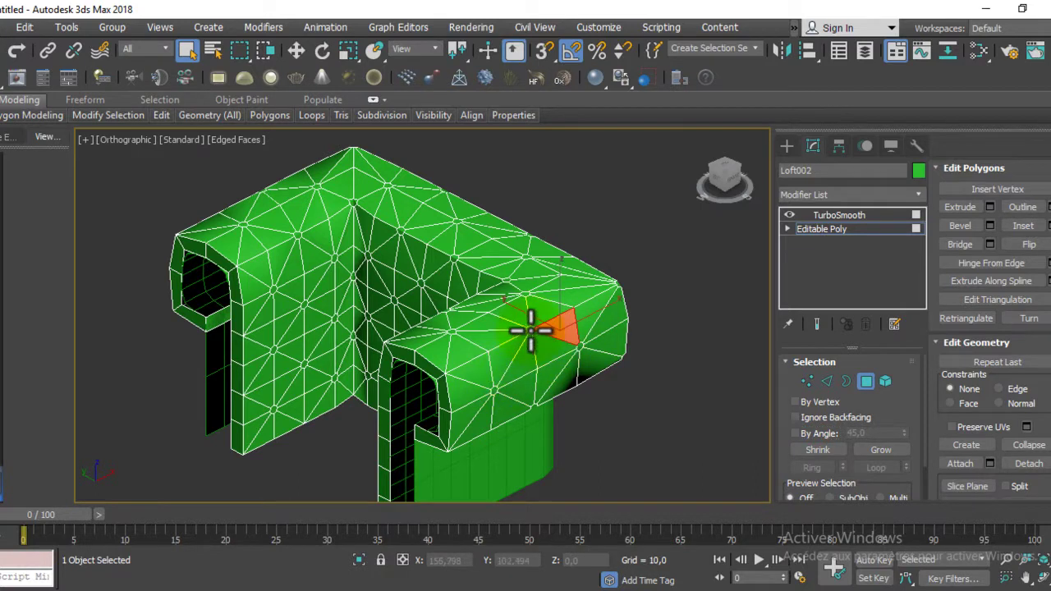
pyautogui.moveTo(483, 348)
pyautogui.keyDown('alt'); pyautogui.mouseDown(button='middle')
pyautogui.moveTo(564, 352)
pyautogui.moveTo(540, 445)
pyautogui.moveTo(545, 469)
pyautogui.moveTo(545, 434)
pyautogui.mouseUp(button='middle'); pyautogui.keyUp('alt')
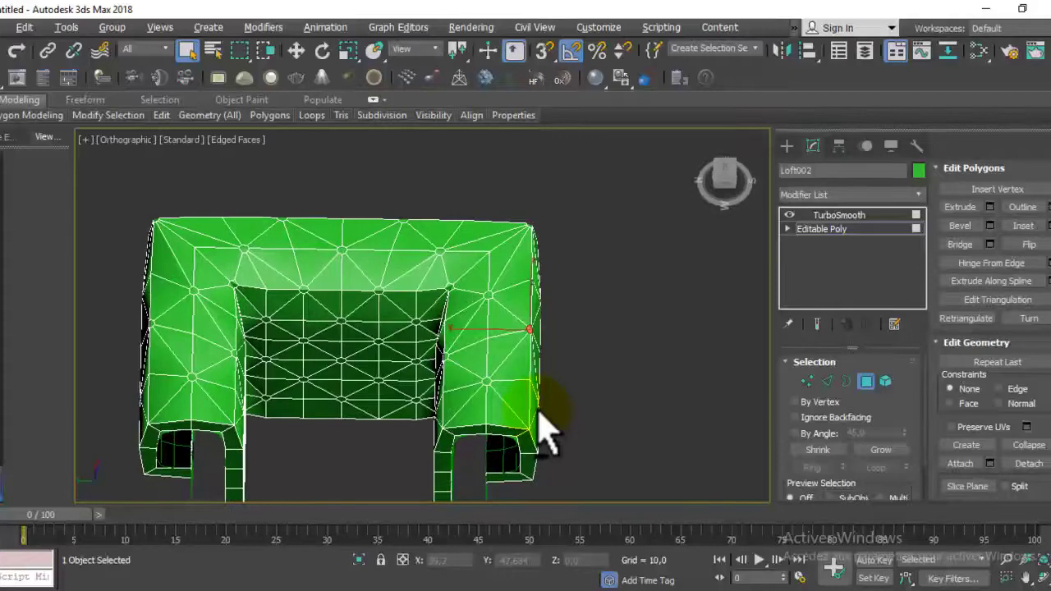
# Step: Select a block of faces at the back-arm inner corner, trimming off extra columns
pyautogui.click(394, 275)
pyautogui.keyDown('shift'); pyautogui.click(373, 448); pyautogui.keyUp('shift')
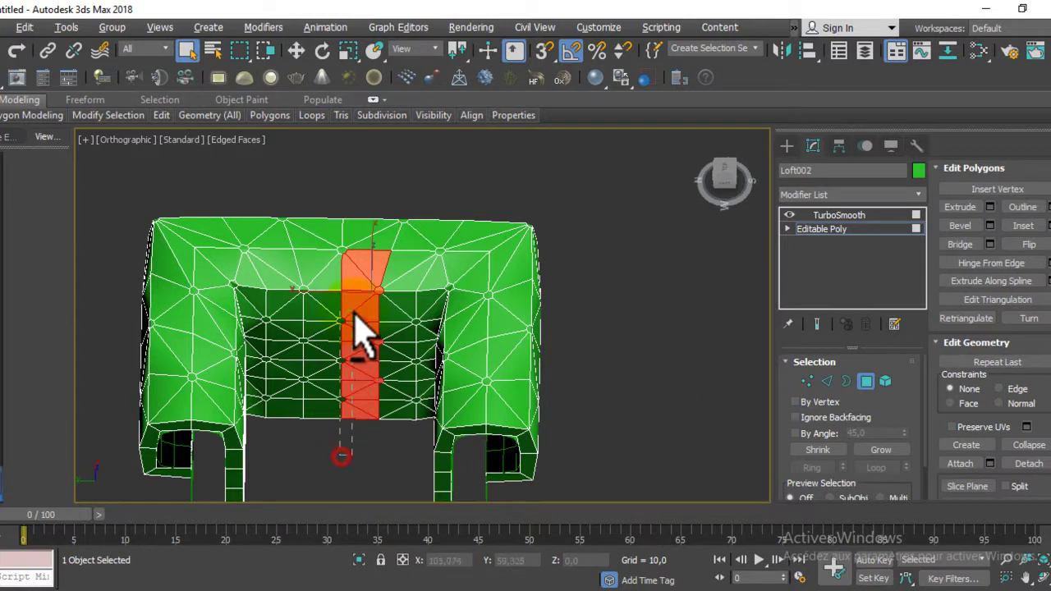
pyautogui.click(363, 238)
pyautogui.click(337, 280)
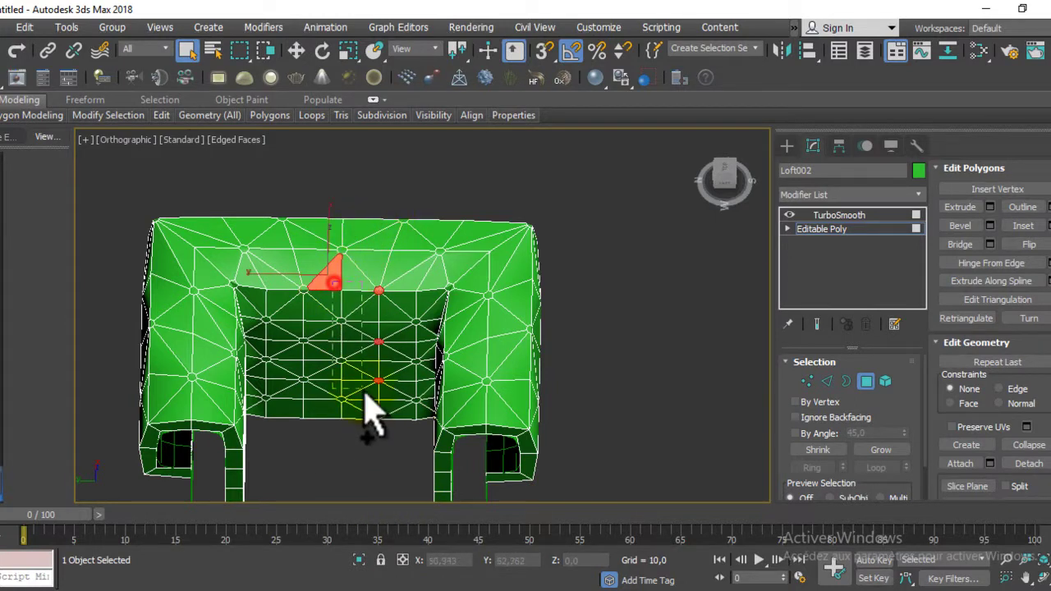
pyautogui.moveTo(343, 450); pyautogui.dragTo(289, 445)
pyautogui.moveTo(376, 423); pyautogui.dragTo(270, 453)
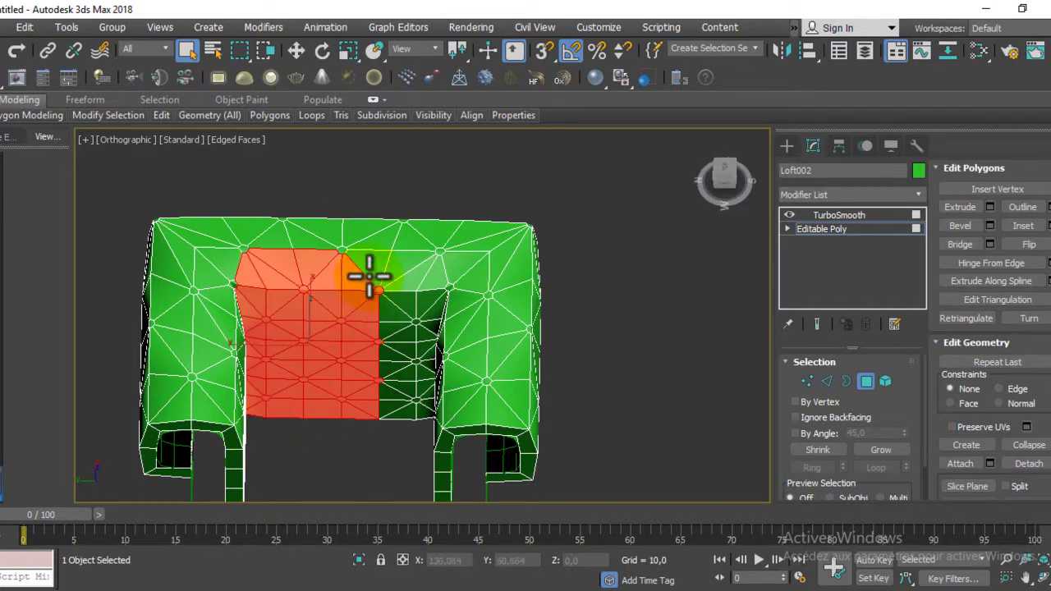
pyautogui.keyDown('alt'); pyautogui.moveTo(366, 267); pyautogui.dragTo(364, 451); pyautogui.keyUp('alt')
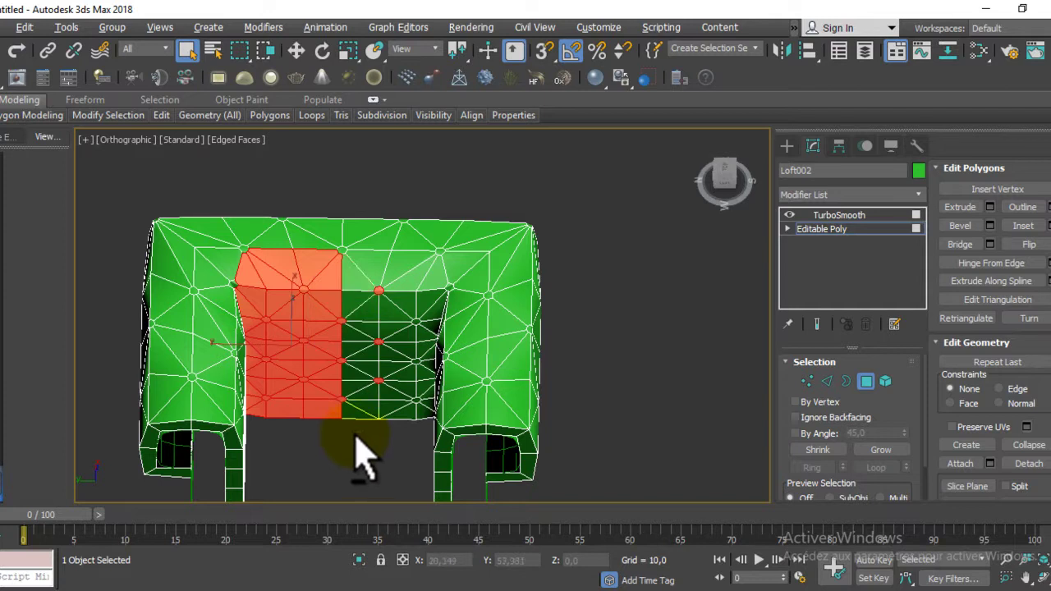
pyautogui.keyDown('alt'); pyautogui.moveTo(329, 261); pyautogui.dragTo(324, 456); pyautogui.keyUp('alt')
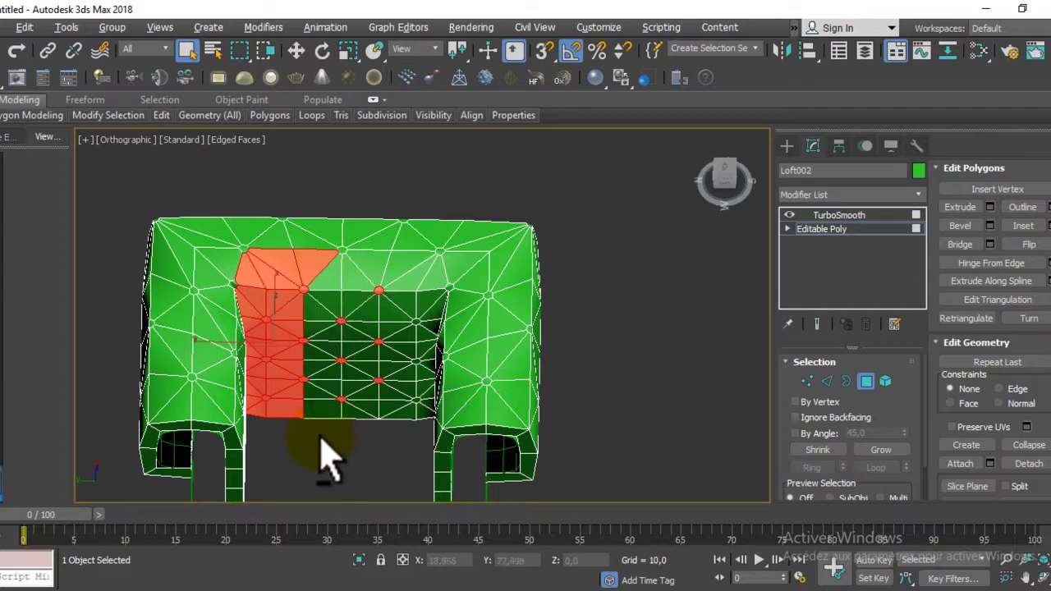
pyautogui.keyDown('alt'); pyautogui.moveTo(288, 284); pyautogui.dragTo(291, 436); pyautogui.keyUp('alt')
pyautogui.moveTo(225, 312)
pyautogui.keyDown('alt'); pyautogui.mouseDown(button='middle')
pyautogui.moveTo(278, 399)
pyautogui.moveTo(277, 439)
pyautogui.moveTo(280, 320)
pyautogui.mouseUp(button='middle'); pyautogui.keyUp('alt')
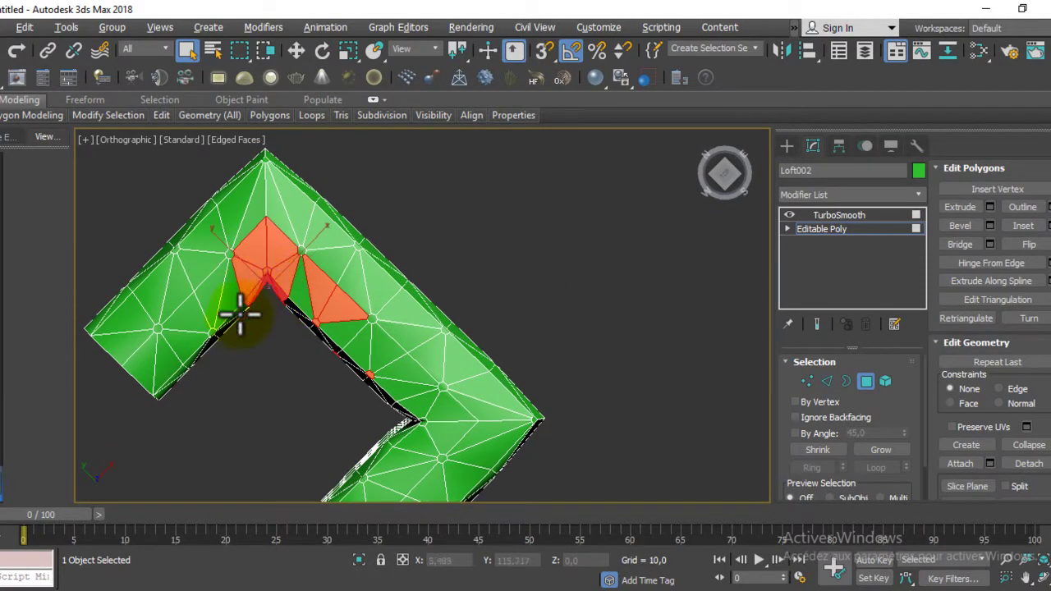
# Step: Deselect an inner-corner face and inspect the L-shaped mesh in wireframe, then shaded with edges
pyautogui.keyDown('alt'); pyautogui.click(251, 222); pyautogui.keyUp('alt')
pyautogui.moveTo(356, 321)
pyautogui.mouseDown(button='middle')
pyautogui.moveTo(446, 317)
pyautogui.moveTo(441, 329)
pyautogui.moveTo(466, 353)
pyautogui.moveTo(436, 345)
pyautogui.mouseUp(button='middle')
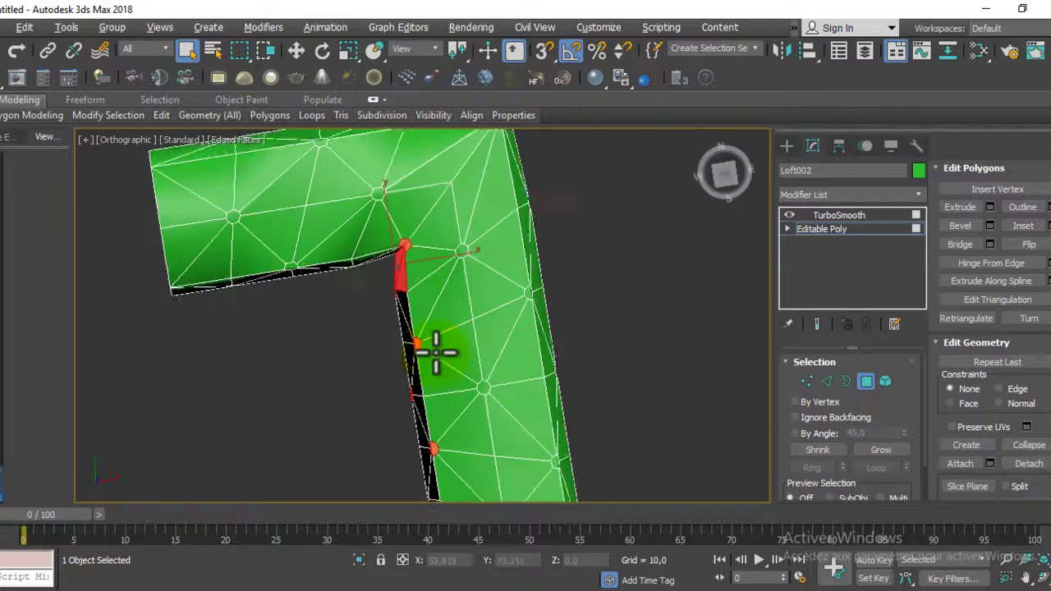
pyautogui.press('F3')
pyautogui.moveTo(462, 298); pyautogui.dragTo(447, 325, button='middle')
pyautogui.scroll(2, 447, 325)
pyautogui.scroll(3, 448, 325)
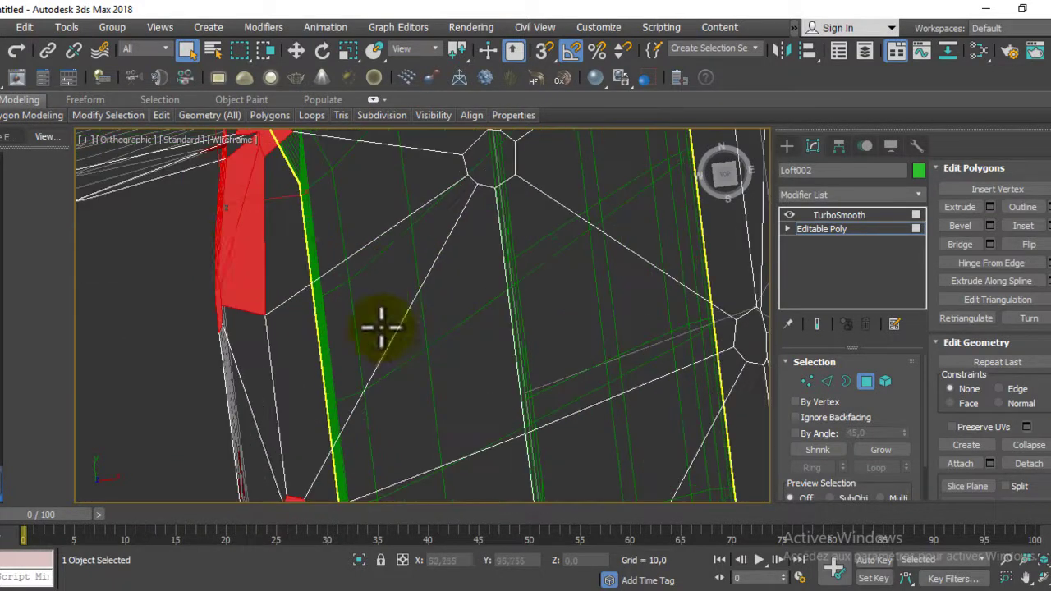
pyautogui.scroll(-2, 276, 216)
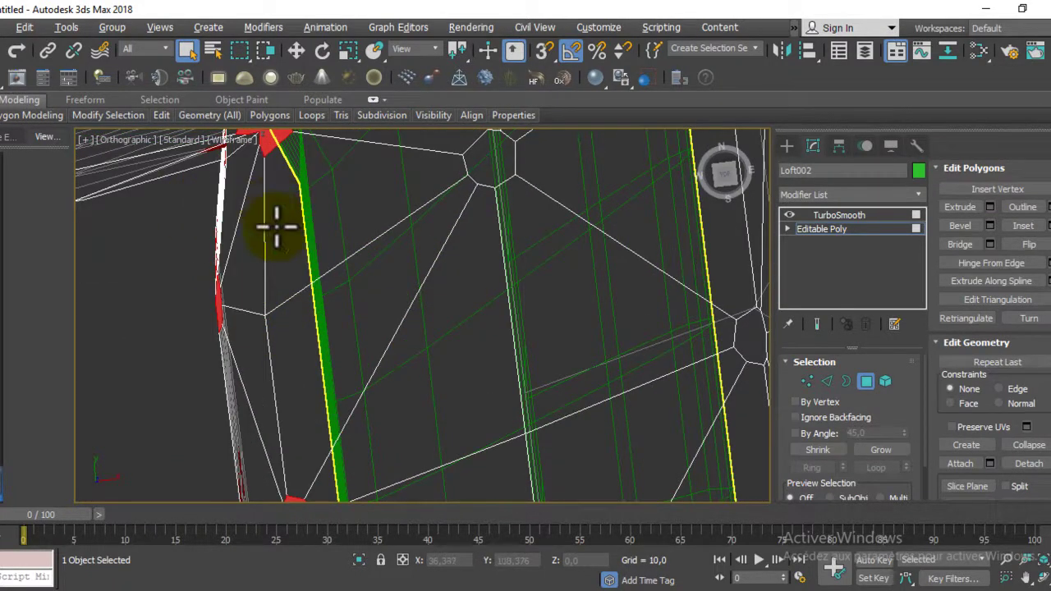
pyautogui.scroll(-2, 334, 216)
pyautogui.scroll(-2, 328, 222)
pyautogui.moveTo(328, 222)
pyautogui.mouseDown(button='middle')
pyautogui.moveTo(353, 271)
pyautogui.moveTo(294, 270)
pyautogui.moveTo(293, 254)
pyautogui.moveTo(417, 328)
pyautogui.mouseUp(button='middle')
pyautogui.press('F3')
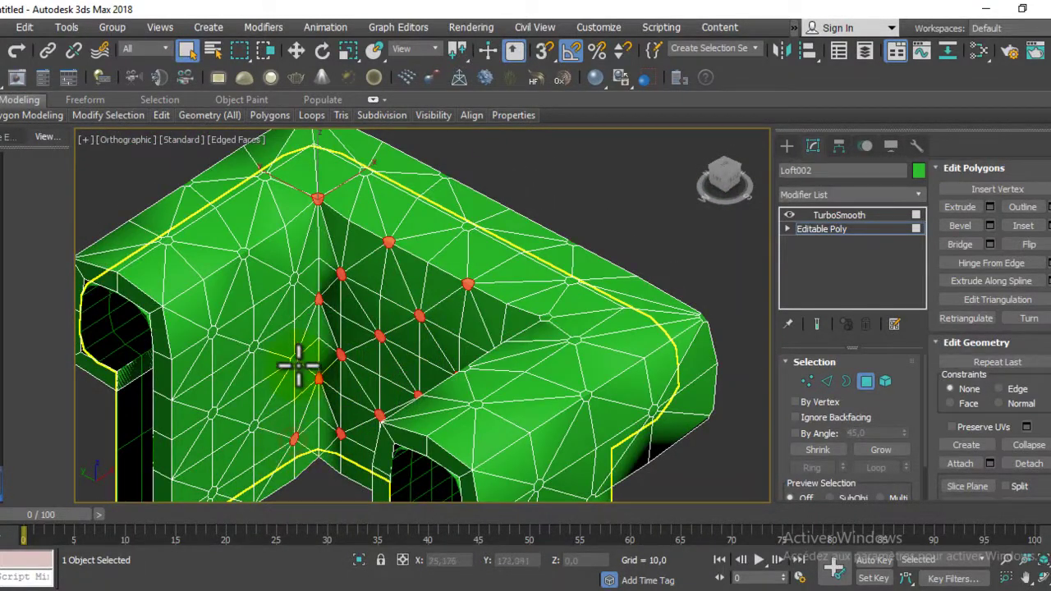
pyautogui.moveTo(481, 286)
pyautogui.keyDown('alt'); pyautogui.mouseDown(button='middle')
pyautogui.moveTo(438, 321)
pyautogui.moveTo(419, 379)
pyautogui.mouseUp(button='middle'); pyautogui.keyUp('alt')
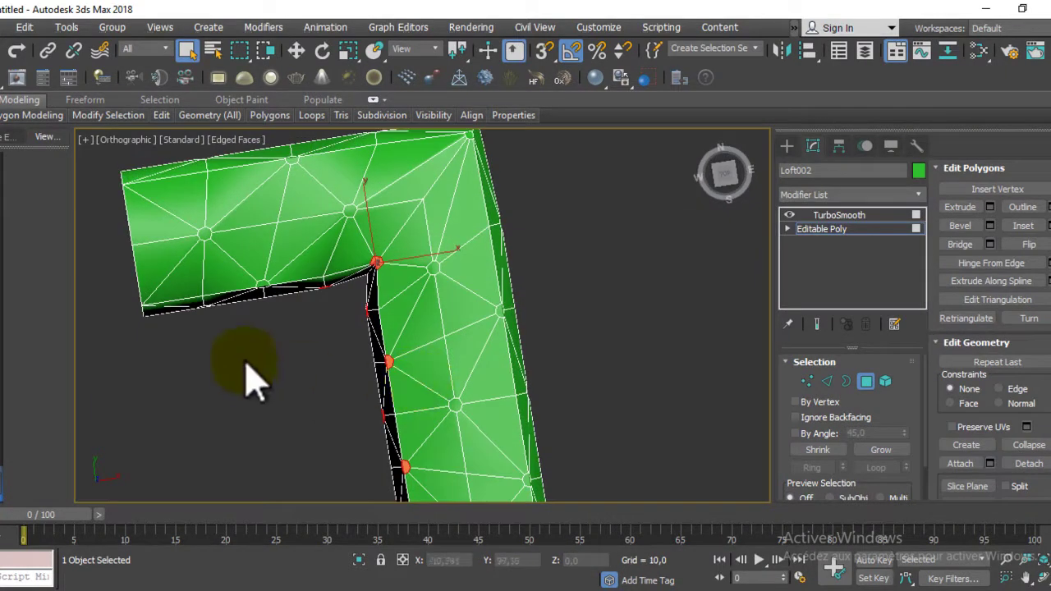
# Step: Deselect the slanted top face and the columns of large stray faces, keeping only tuft polygons
pyautogui.click(281, 287)
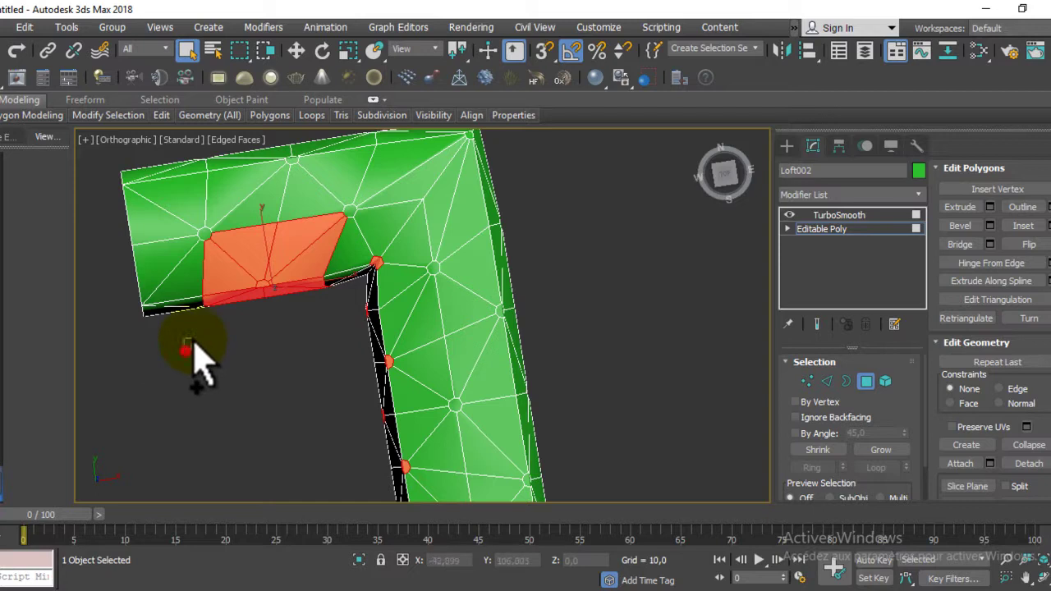
pyautogui.click(252, 289)
pyautogui.moveTo(280, 336)
pyautogui.keyDown('alt'); pyautogui.mouseDown(button='middle')
pyautogui.moveTo(286, 305)
pyautogui.moveTo(274, 305)
pyautogui.mouseUp(button='middle'); pyautogui.keyUp('alt')
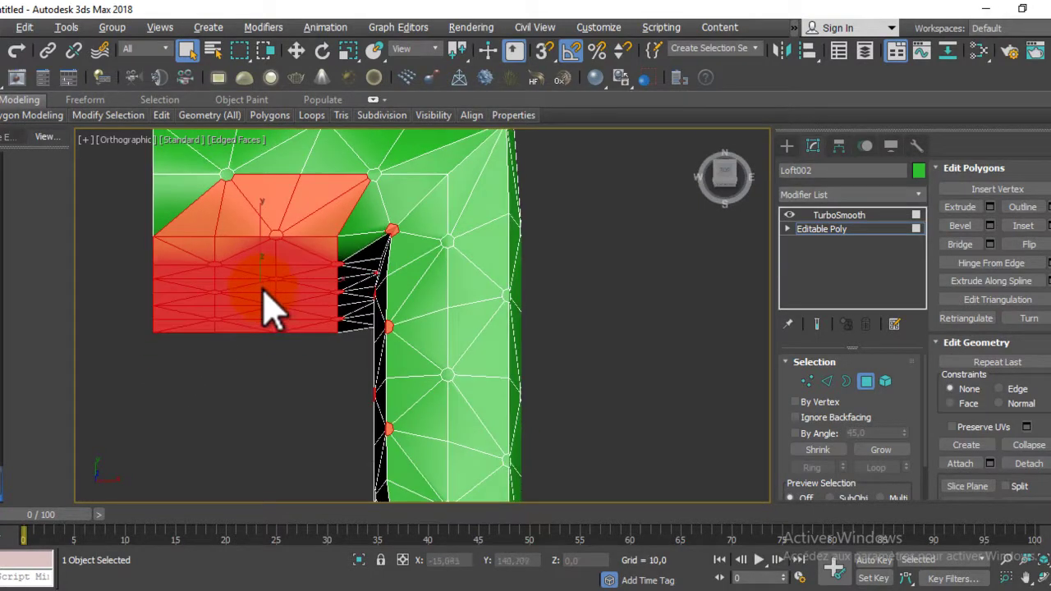
pyautogui.keyDown('alt'); pyautogui.click(213, 181); pyautogui.keyUp('alt')
pyautogui.moveTo(307, 237)
pyautogui.mouseDown()
pyautogui.moveTo(303, 349)
pyautogui.moveTo(313, 360)
pyautogui.mouseUp()
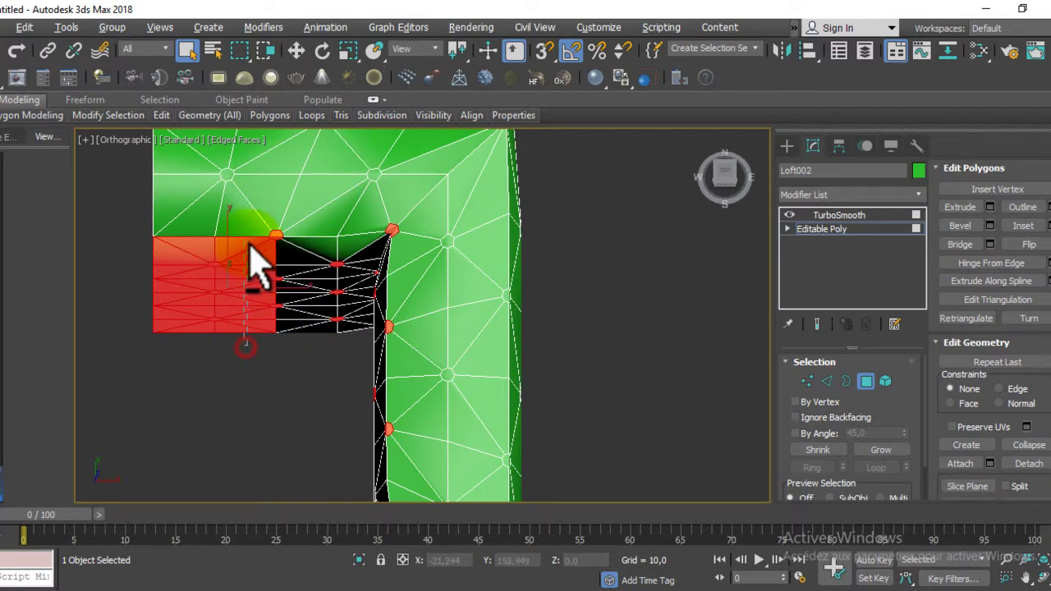
pyautogui.keyDown('alt'); pyautogui.moveTo(250, 365); pyautogui.dragTo(246, 222); pyautogui.keyUp('alt')
pyautogui.keyDown('alt'); pyautogui.moveTo(156, 378); pyautogui.dragTo(200, 222); pyautogui.keyUp('alt')
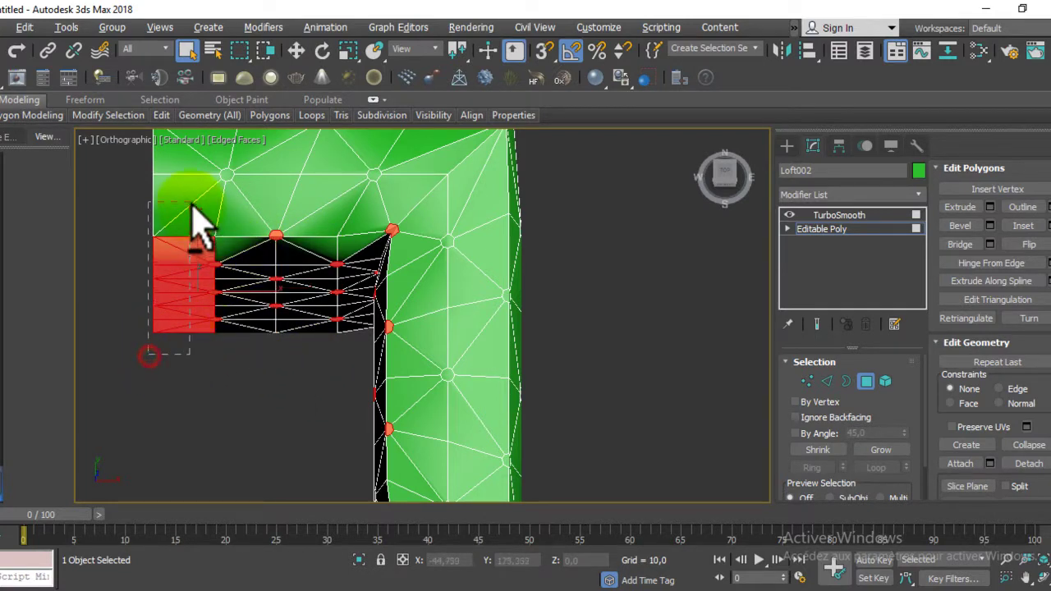
pyautogui.keyDown('alt'); pyautogui.moveTo(266, 235); pyautogui.dragTo(501, 310, button='middle'); pyautogui.keyUp('alt')
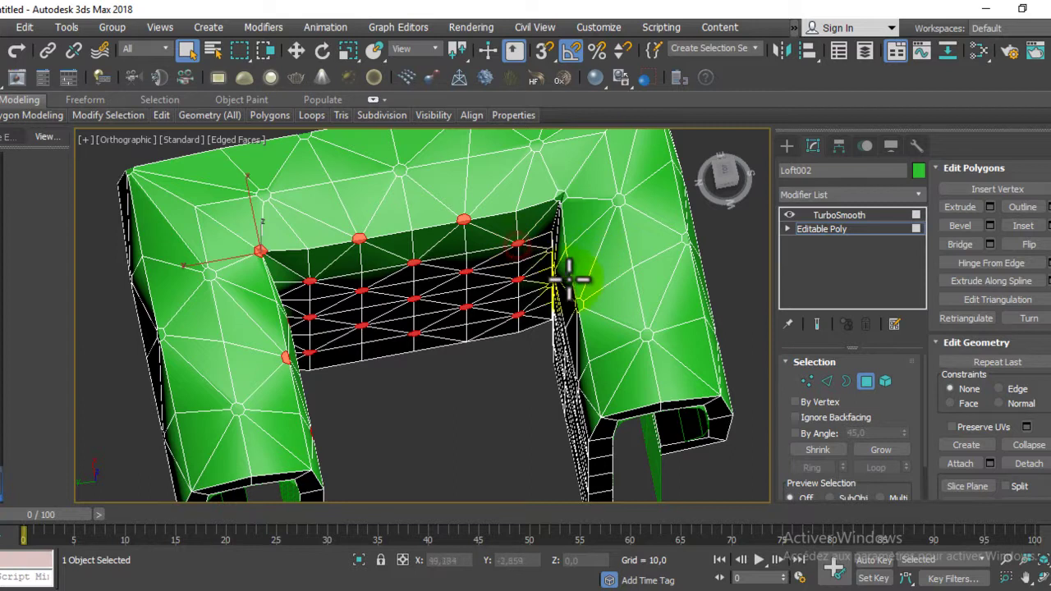
# Step: Check the inner-corner faces and remove the corner sliver and top polygon from the selection
pyautogui.keyDown('alt'); pyautogui.moveTo(577, 277); pyautogui.dragTo(593, 333, button='middle'); pyautogui.keyUp('alt')
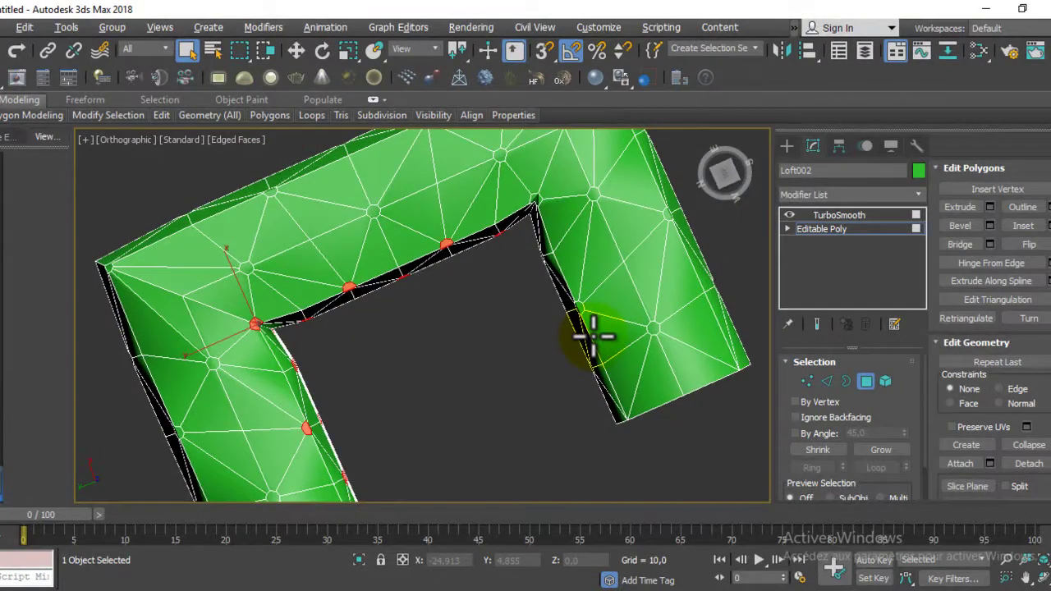
pyautogui.keyDown('ctrl'); pyautogui.click(556, 183); pyautogui.keyUp('ctrl')
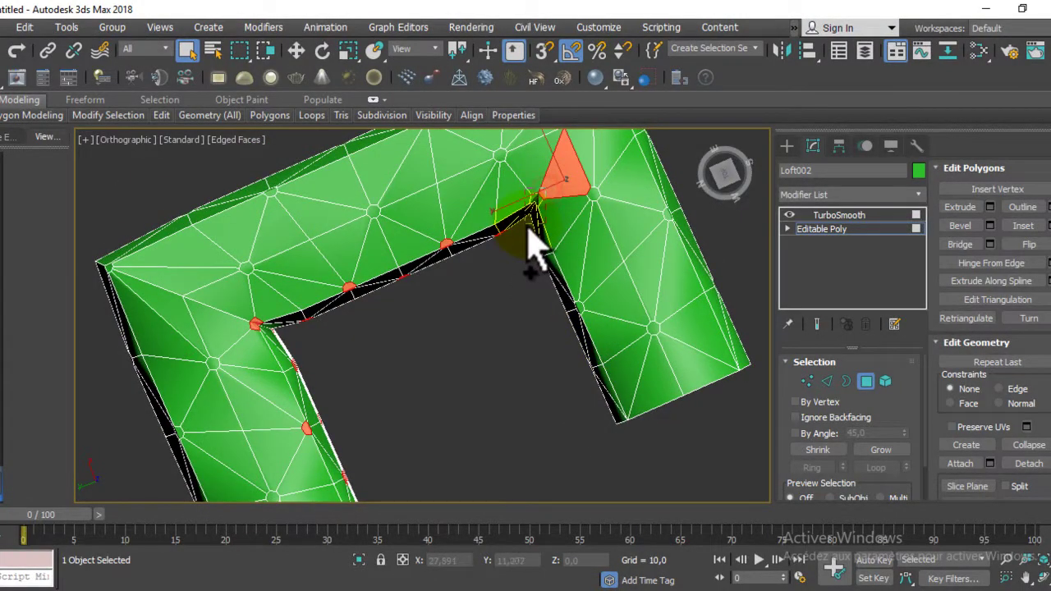
pyautogui.keyDown('ctrl'); pyautogui.click(549, 240); pyautogui.keyUp('ctrl')
pyautogui.keyDown('alt'); pyautogui.click(538, 234); pyautogui.keyUp('alt')
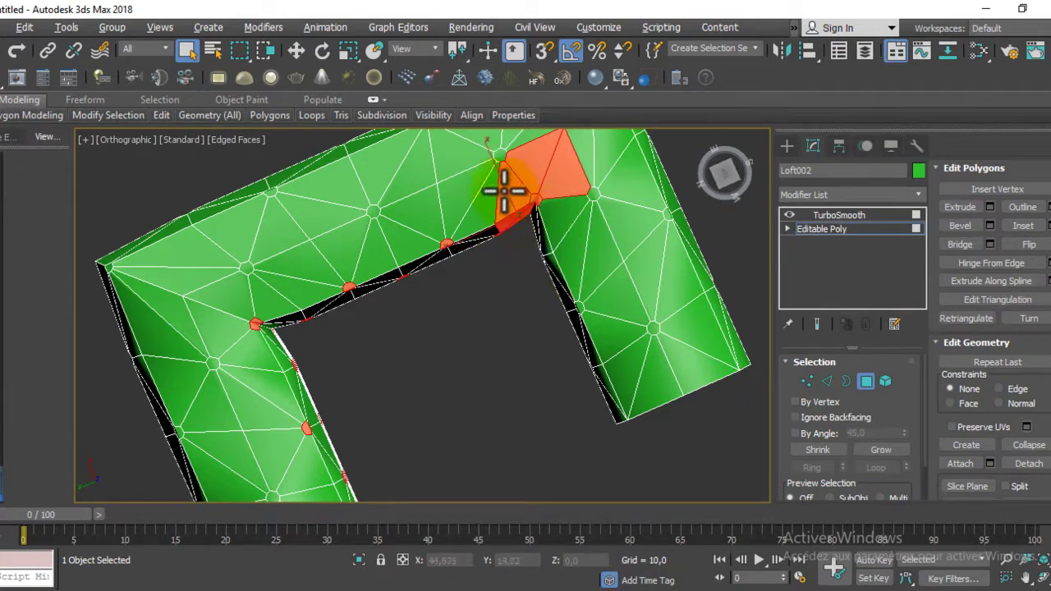
pyautogui.keyDown('alt'); pyautogui.click(567, 197); pyautogui.keyUp('alt')
pyautogui.keyDown('alt'); pyautogui.moveTo(538, 238); pyautogui.dragTo(517, 243, button='middle'); pyautogui.keyUp('alt')
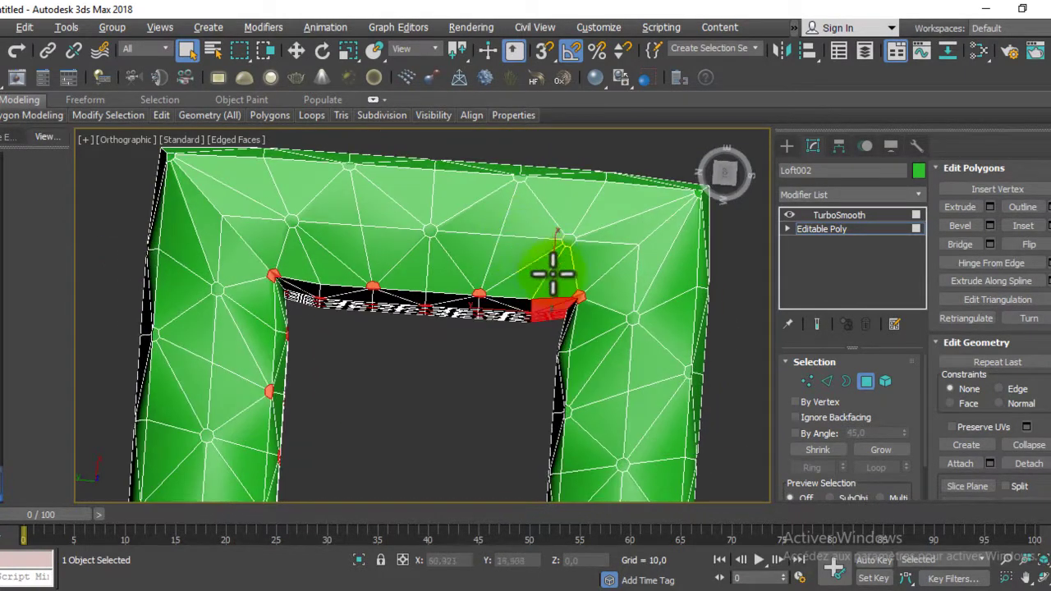
pyautogui.moveTo(557, 349)
pyautogui.keyDown('alt'); pyautogui.mouseDown(button='middle')
pyautogui.moveTo(687, 350)
pyautogui.moveTo(617, 317)
pyautogui.moveTo(643, 308)
pyautogui.mouseUp(button='middle'); pyautogui.keyUp('alt')
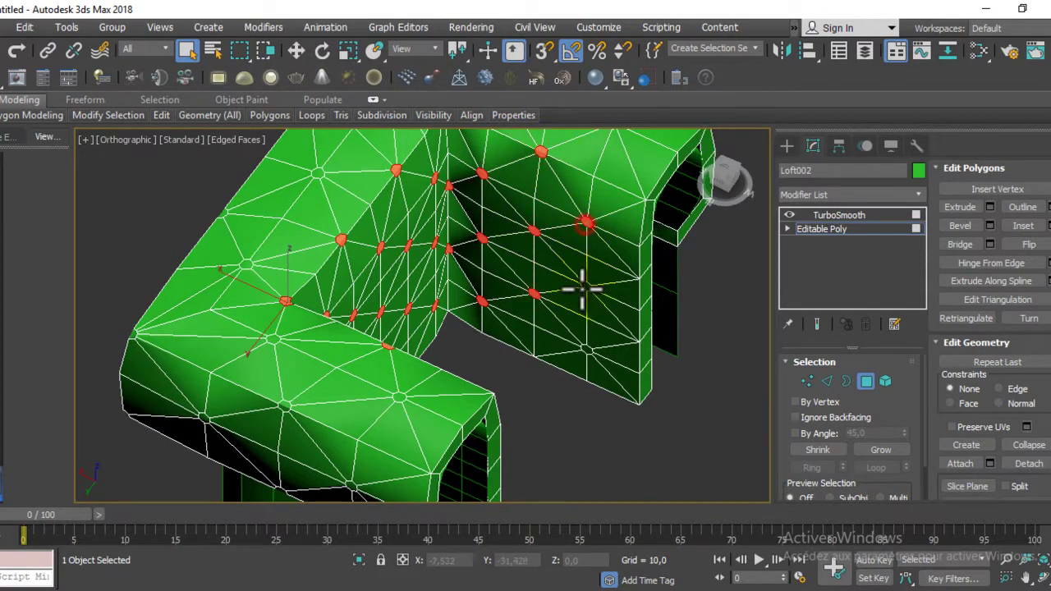
pyautogui.moveTo(590, 348)
pyautogui.keyDown('alt'); pyautogui.mouseDown(button='middle')
pyautogui.moveTo(687, 348)
pyautogui.moveTo(533, 317)
pyautogui.moveTo(510, 254)
pyautogui.moveTo(262, 173)
pyautogui.mouseUp(button='middle'); pyautogui.keyUp('alt')
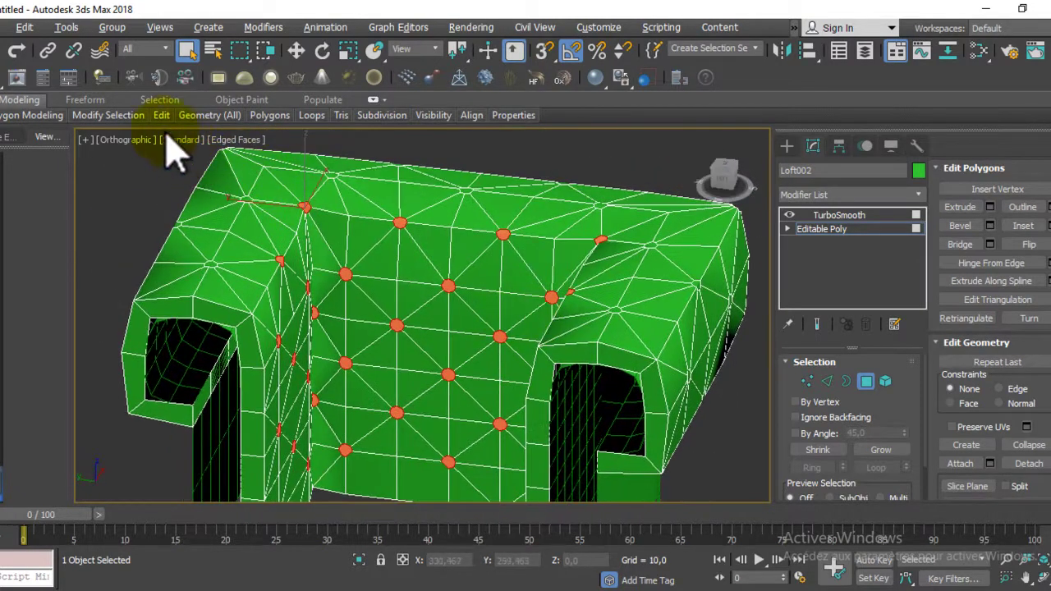
# Step: Use Select Similar to extend the selection to every tuft polygon
pyautogui.moveTo(108, 115)
pyautogui.keyDown('alt'); pyautogui.moveTo(570, 298); pyautogui.dragTo(673, 335, button='middle'); pyautogui.keyUp('alt')
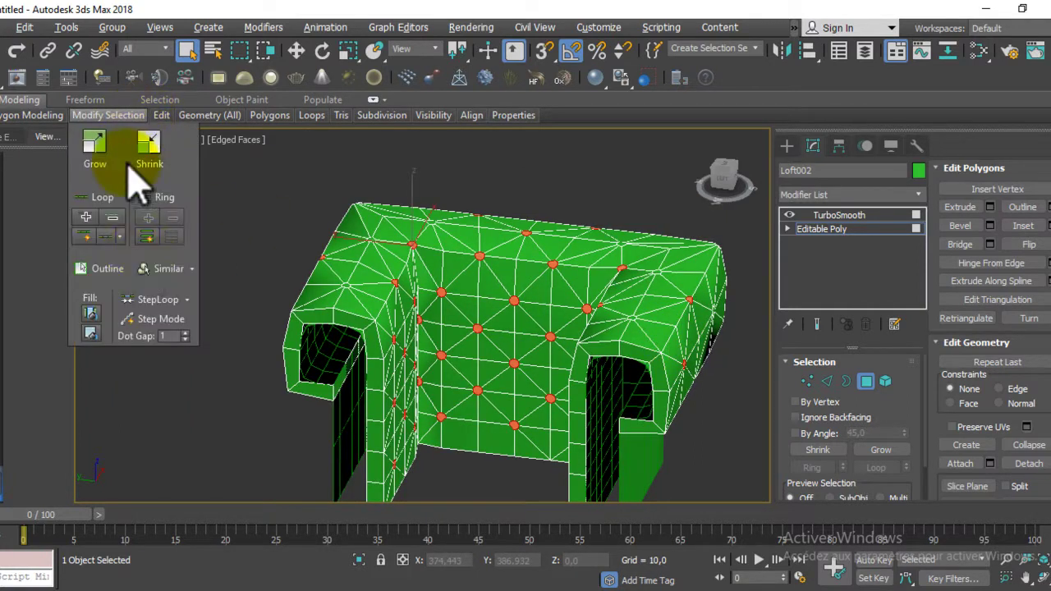
pyautogui.click(156, 270)
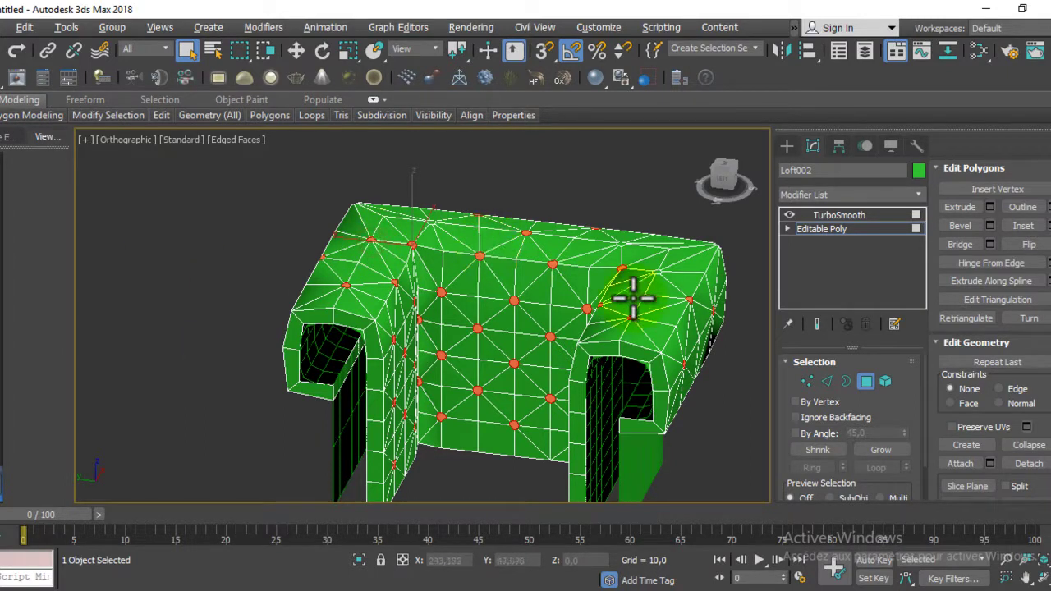
pyautogui.scroll(-2, 632, 288)
pyautogui.moveTo(689, 297)
pyautogui.keyDown('alt'); pyautogui.mouseDown(button='middle')
pyautogui.moveTo(663, 300)
pyautogui.moveTo(652, 359)
pyautogui.moveTo(556, 234)
pyautogui.mouseUp(button='middle'); pyautogui.keyUp('alt')
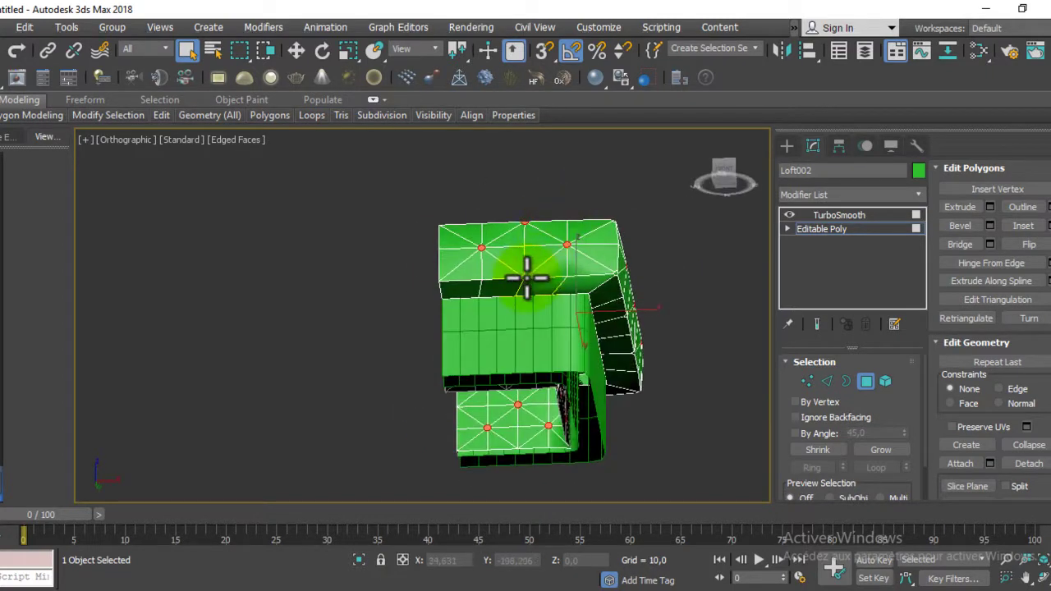
pyautogui.moveTo(695, 293)
pyautogui.keyDown('alt'); pyautogui.mouseDown(button='middle')
pyautogui.moveTo(638, 300)
pyautogui.moveTo(630, 317)
pyautogui.mouseUp(button='middle'); pyautogui.keyUp('alt')
pyautogui.scroll(2, 546, 289)
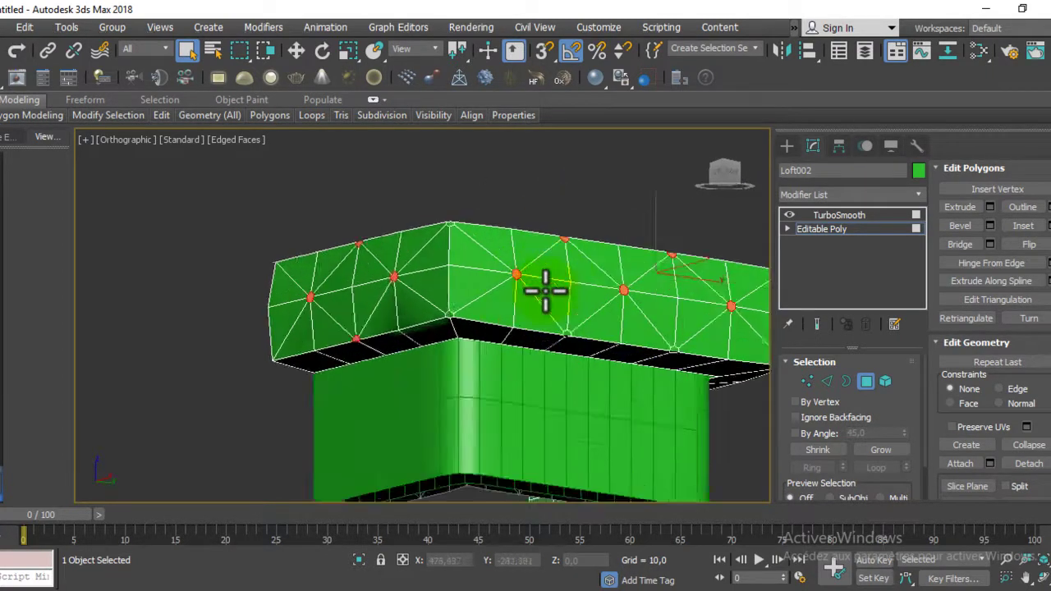
pyautogui.scroll(3, 547, 289)
# Step: Remove a stray polygon and add the missed tuft on the front top edge
pyautogui.click(359, 159)
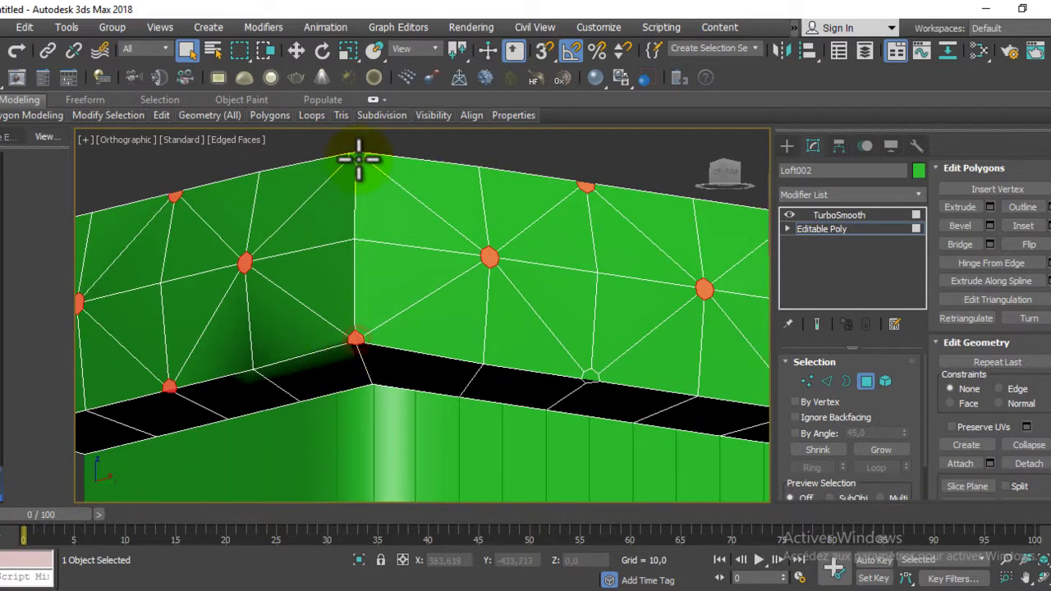
pyautogui.scroll(-5, 437, 215)
pyautogui.moveTo(476, 253)
pyautogui.keyDown('alt'); pyautogui.mouseDown(button='middle')
pyautogui.moveTo(486, 286)
pyautogui.moveTo(462, 265)
pyautogui.mouseUp(button='middle'); pyautogui.keyUp('alt')
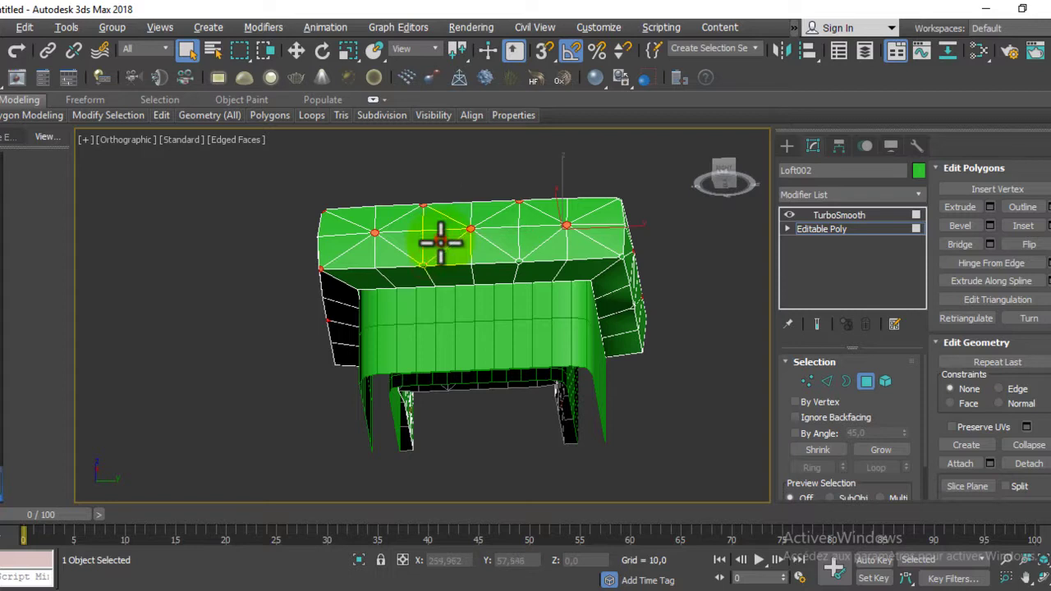
pyautogui.click(423, 264)
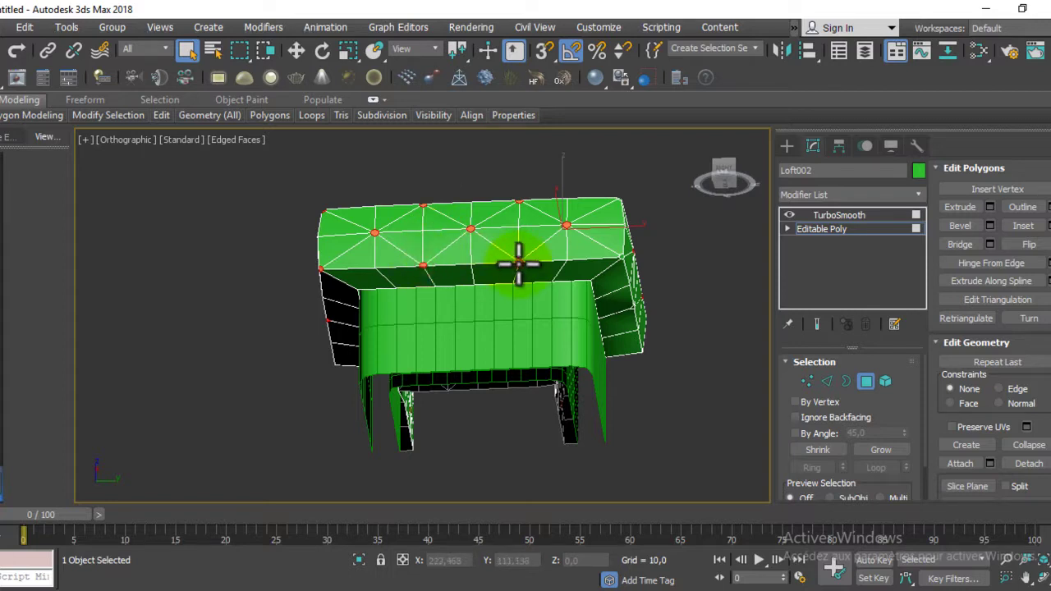
pyautogui.keyDown('alt'); pyautogui.moveTo(649, 234); pyautogui.dragTo(564, 269, button='middle'); pyautogui.keyUp('alt')
pyautogui.scroll(5, 516, 276)
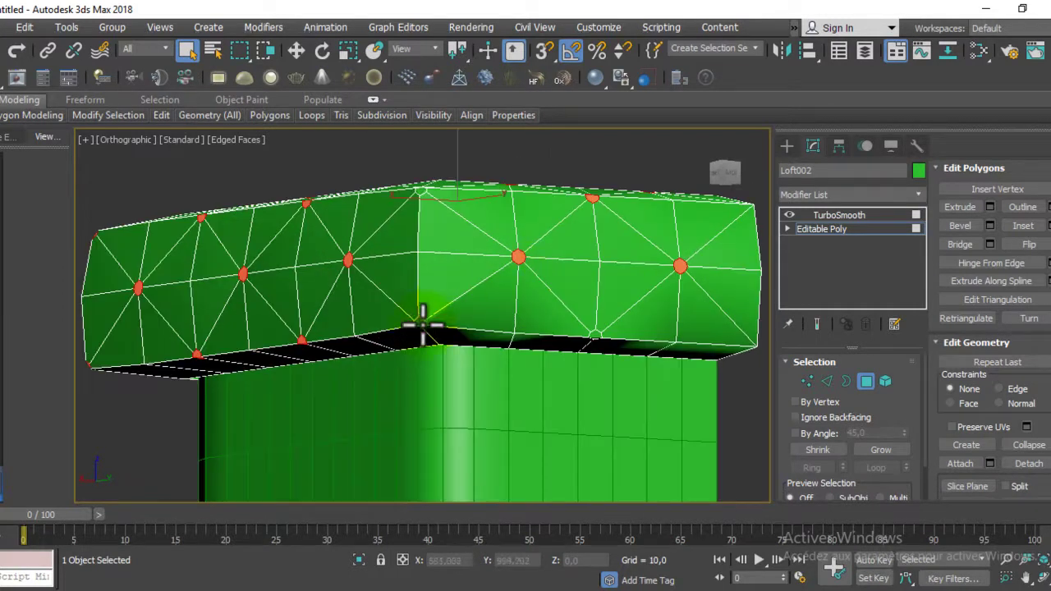
pyautogui.moveTo(532, 239)
pyautogui.keyDown('alt'); pyautogui.mouseDown(button='middle')
pyautogui.moveTo(467, 197)
pyautogui.moveTo(506, 330)
pyautogui.mouseUp(button='middle'); pyautogui.keyUp('alt')
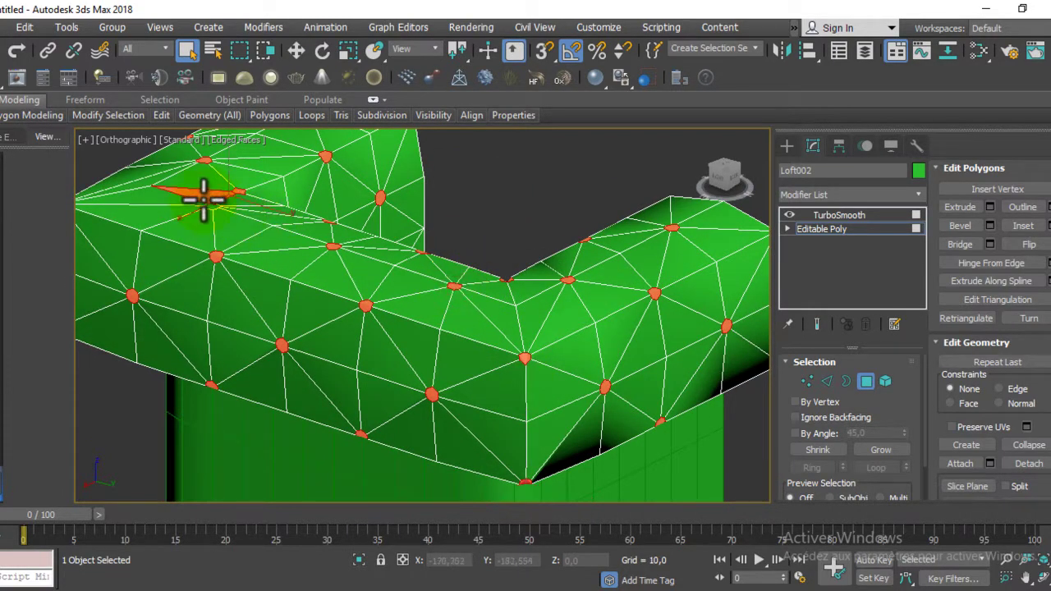
pyautogui.moveTo(299, 222)
pyautogui.keyDown('alt'); pyautogui.mouseDown(button='middle')
pyautogui.moveTo(270, 228)
pyautogui.moveTo(488, 328)
pyautogui.moveTo(496, 369)
pyautogui.moveTo(561, 386)
pyautogui.moveTo(758, 371)
pyautogui.moveTo(460, 345)
pyautogui.moveTo(428, 374)
pyautogui.moveTo(418, 328)
pyautogui.moveTo(600, 336)
pyautogui.moveTo(594, 323)
pyautogui.mouseUp(button='middle'); pyautogui.keyUp('alt')
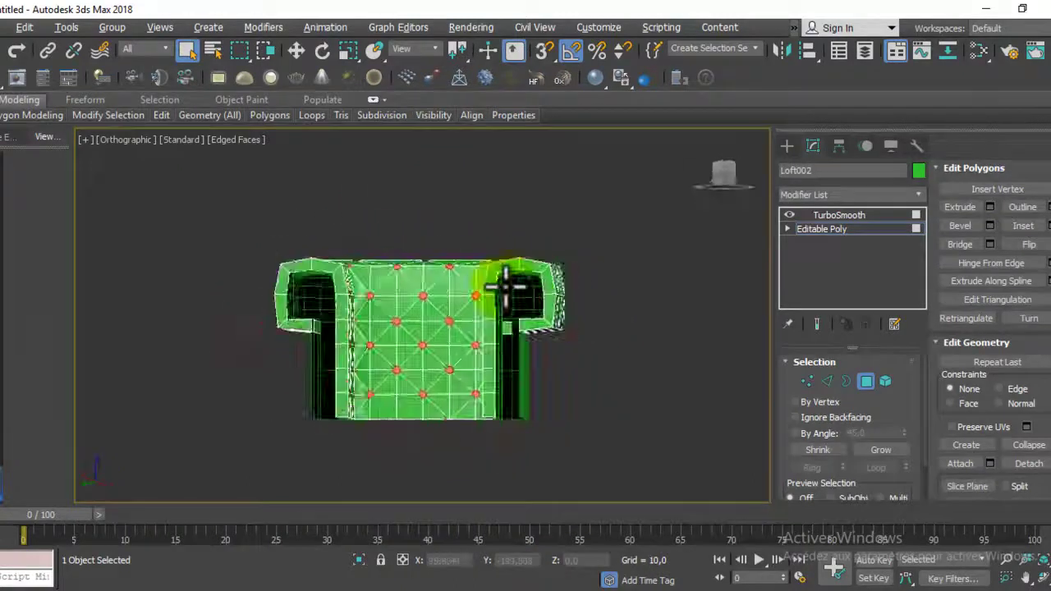
pyautogui.moveTo(385, 264)
pyautogui.keyDown('alt'); pyautogui.mouseDown(button='middle')
pyautogui.moveTo(211, 293)
pyautogui.moveTo(145, 324)
pyautogui.moveTo(251, 392)
pyautogui.moveTo(515, 365)
pyautogui.moveTo(463, 316)
pyautogui.mouseUp(button='middle'); pyautogui.keyUp('alt')
pyautogui.scroll(2, 502, 345)
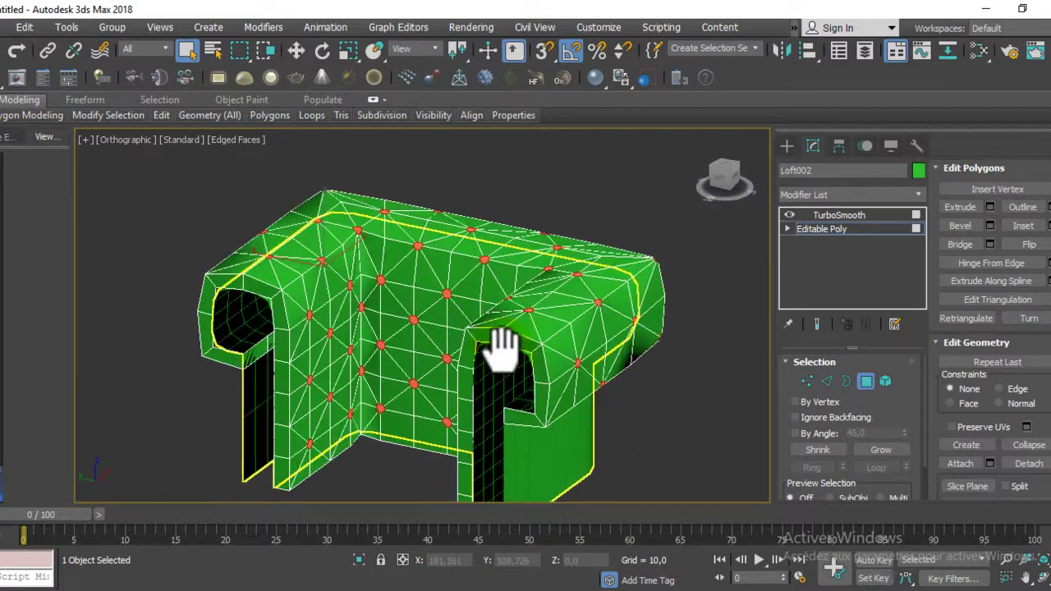
pyautogui.click(819, 329)
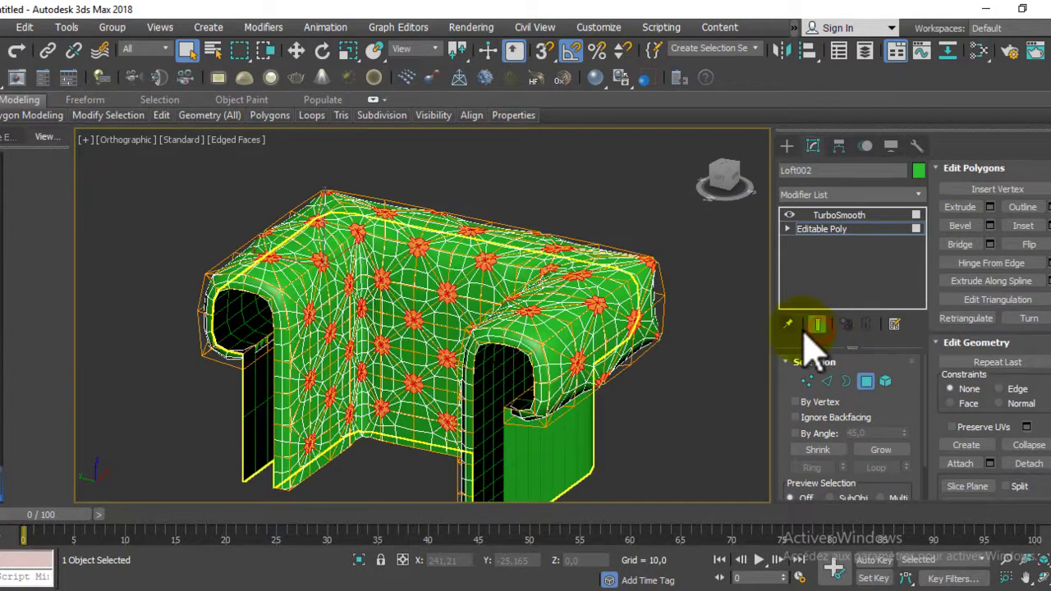
pyautogui.scroll(2, 500, 364)
pyautogui.scroll(2, 499, 364)
pyautogui.scroll(2, 499, 364)
pyautogui.scroll(-2, 648, 343)
pyautogui.scroll(-4, 500, 329)
pyautogui.moveTo(500, 328)
pyautogui.keyDown('alt'); pyautogui.mouseDown(button='middle')
pyautogui.moveTo(689, 333)
pyautogui.moveTo(767, 307)
pyautogui.moveTo(898, 310)
pyautogui.moveTo(624, 321)
pyautogui.moveTo(440, 306)
pyautogui.moveTo(446, 317)
pyautogui.mouseUp(button='middle'); pyautogui.keyUp('alt')
pyautogui.click(818, 324)
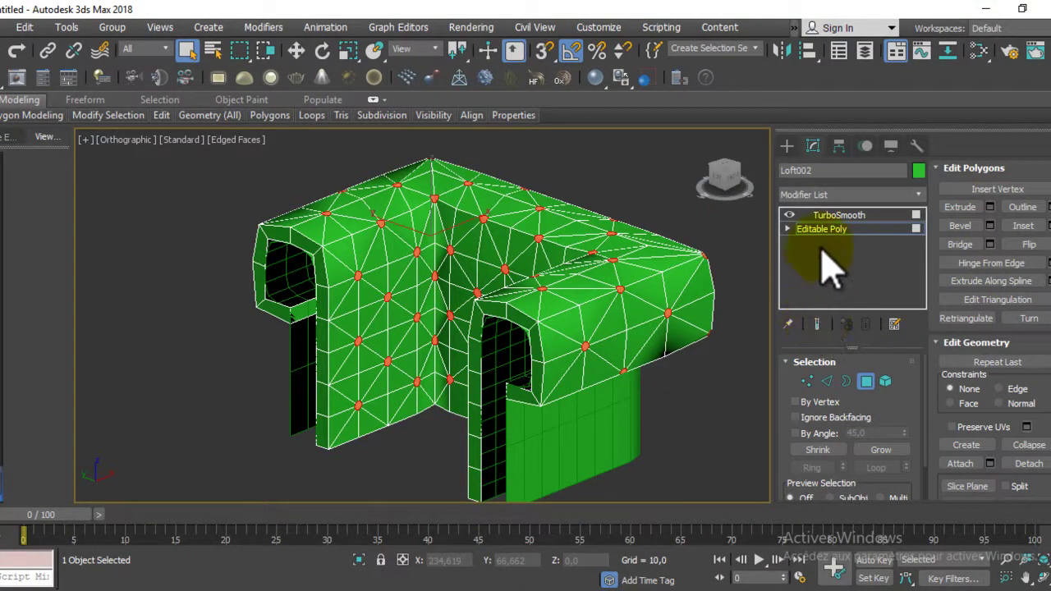
# Step: Extrude the tuft polygons By Polygon with a negative height of -3.0
pyautogui.click(990, 207)
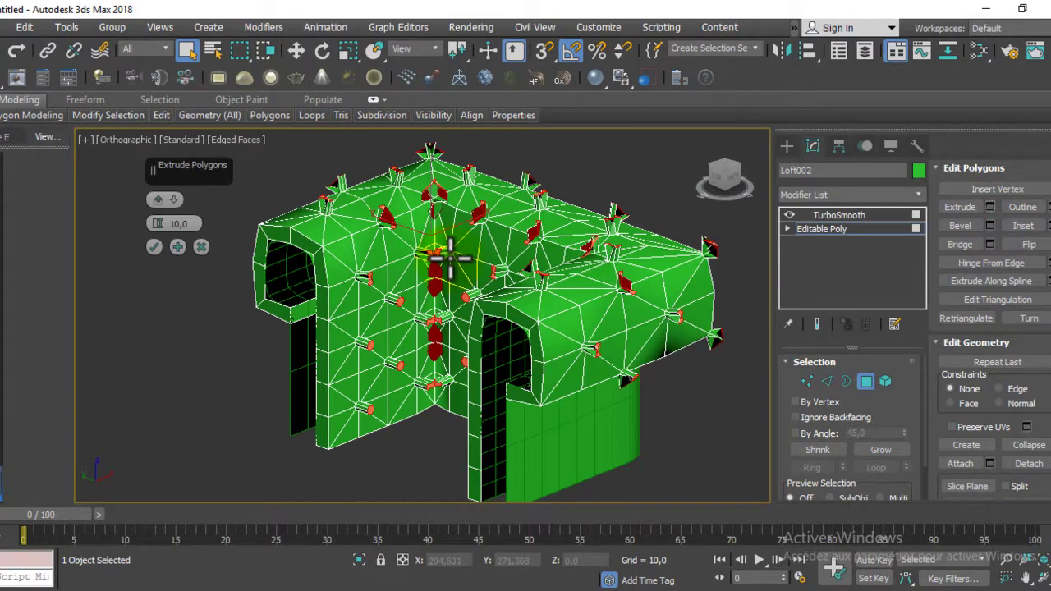
pyautogui.scroll(3, 450, 257)
pyautogui.moveTo(446, 305); pyautogui.dragTo(271, 276, button='middle')
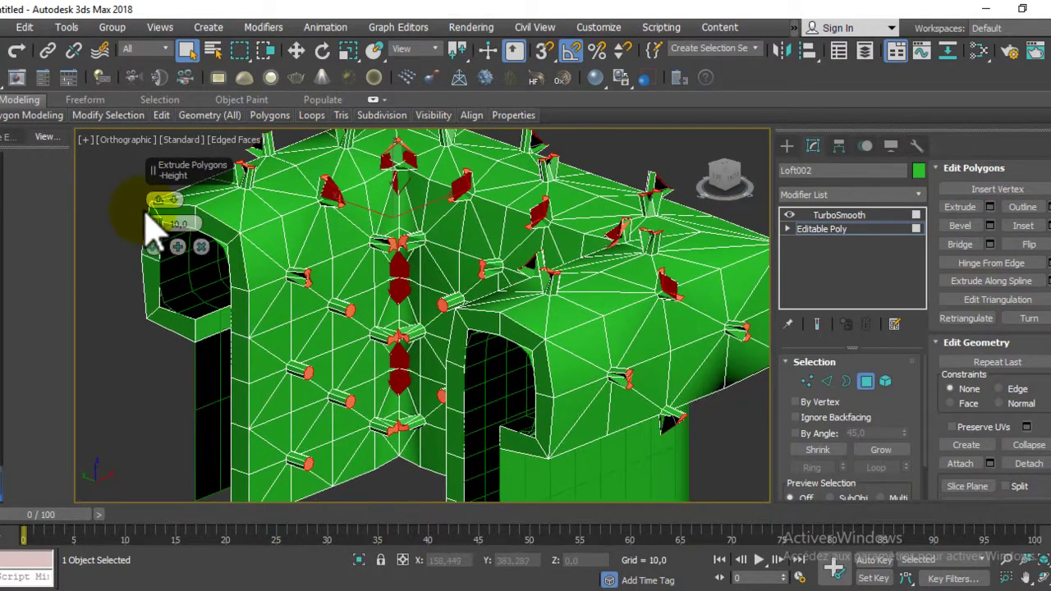
pyautogui.click(188, 221)
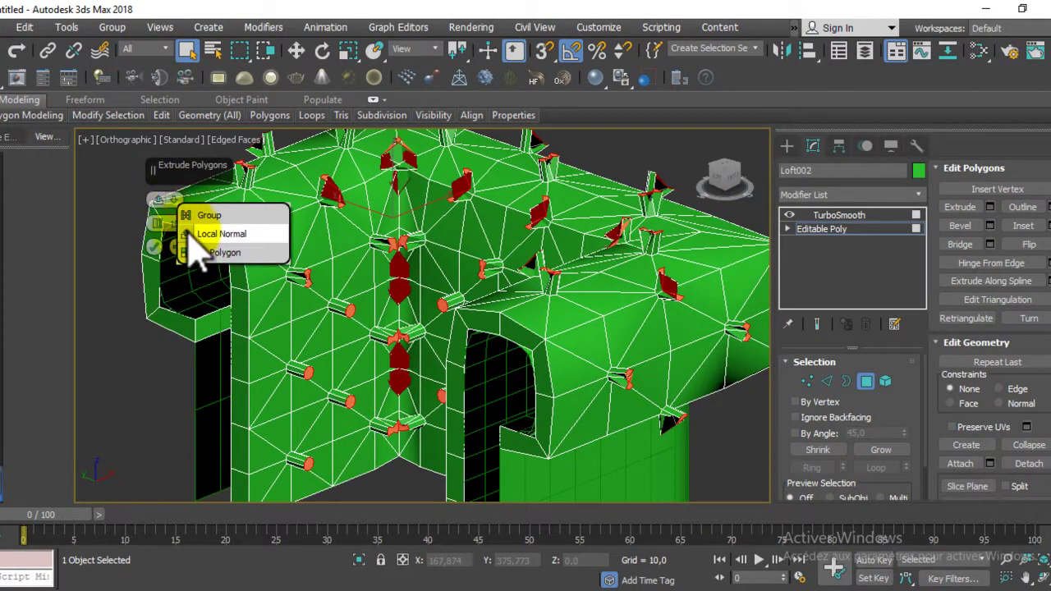
pyautogui.click(192, 228)
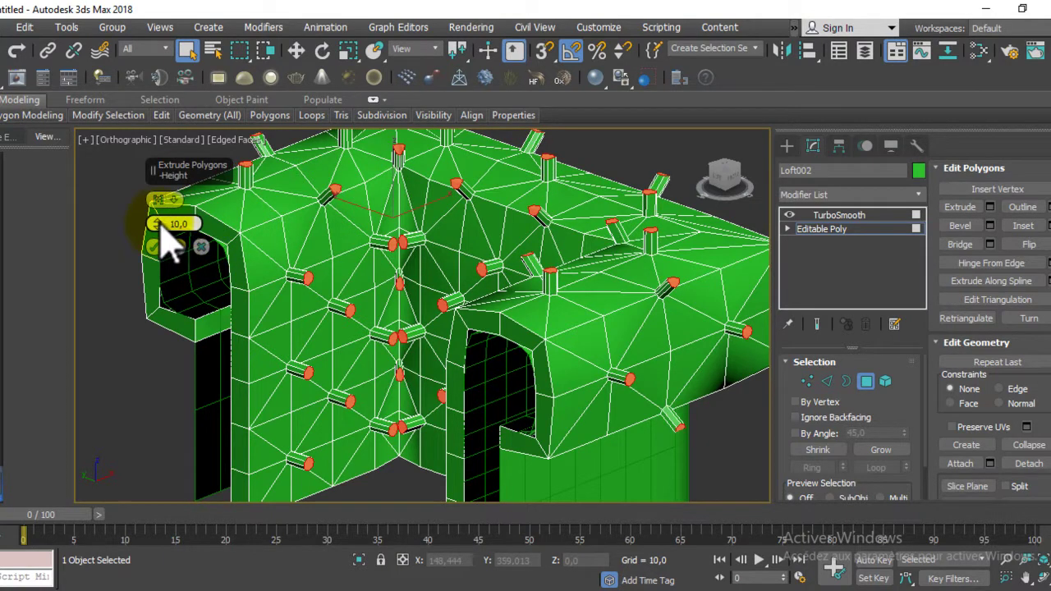
pyautogui.moveTo(168, 245); pyautogui.dragTo(158, 234)
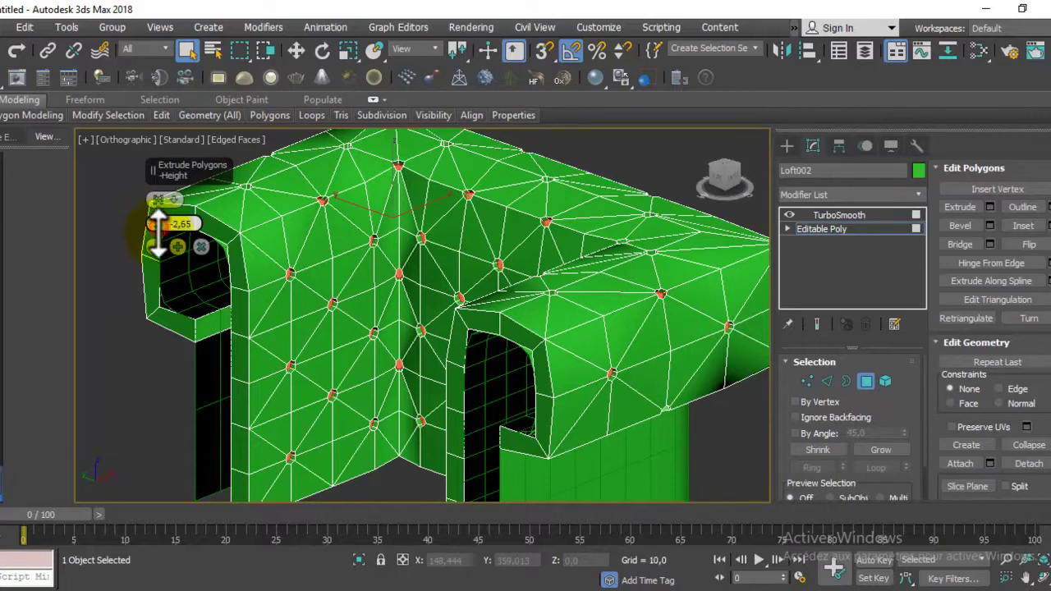
# Step: Review the recessed tufts on the smoothed sofa and Apply and Continue the extrusion
pyautogui.moveTo(502, 232)
pyautogui.keyDown('alt'); pyautogui.mouseDown(button='middle')
pyautogui.moveTo(488, 254)
pyautogui.moveTo(539, 242)
pyautogui.moveTo(488, 253)
pyautogui.mouseUp(button='middle'); pyautogui.keyUp('alt')
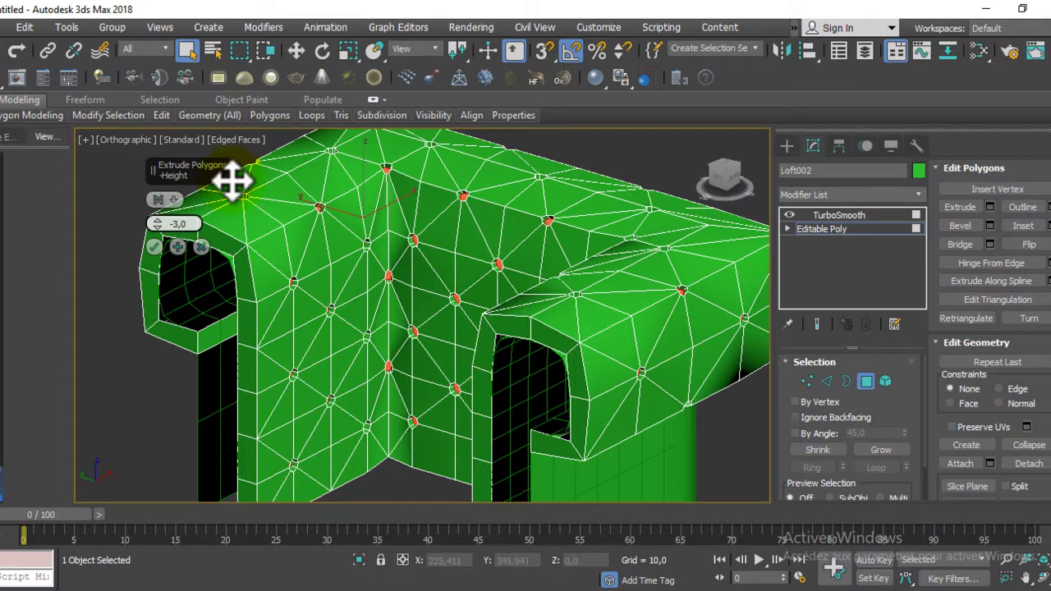
pyautogui.moveTo(425, 232)
pyautogui.keyDown('alt'); pyautogui.mouseDown(button='middle')
pyautogui.moveTo(532, 239)
pyautogui.moveTo(708, 287)
pyautogui.moveTo(439, 307)
pyautogui.mouseUp(button='middle'); pyautogui.keyUp('alt')
pyautogui.click(815, 323)
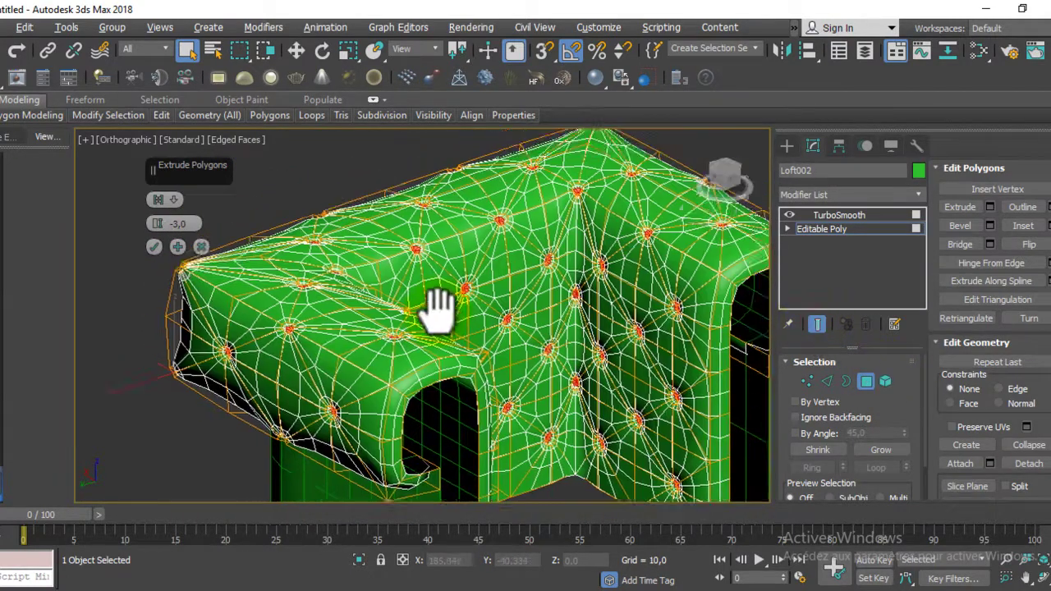
pyautogui.scroll(3, 371, 349)
pyautogui.scroll(-2, 371, 349)
pyautogui.keyDown('alt'); pyautogui.moveTo(371, 357); pyautogui.dragTo(223, 357, button='middle'); pyautogui.keyUp('alt')
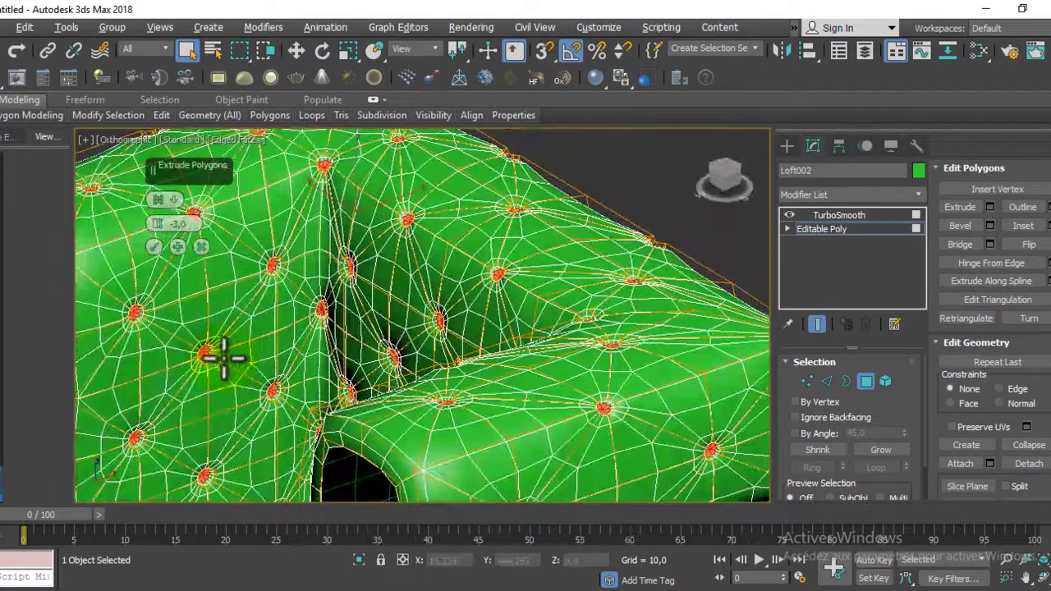
pyautogui.click(177, 247)
# Step: Compare raw and smoothed tufts, then confirm the 3.0 tuft extrusion
pyautogui.moveTo(328, 300)
pyautogui.keyDown('alt'); pyautogui.mouseDown(button='middle')
pyautogui.moveTo(489, 331)
pyautogui.moveTo(218, 266)
pyautogui.moveTo(251, 298)
pyautogui.mouseUp(button='middle'); pyautogui.keyUp('alt')
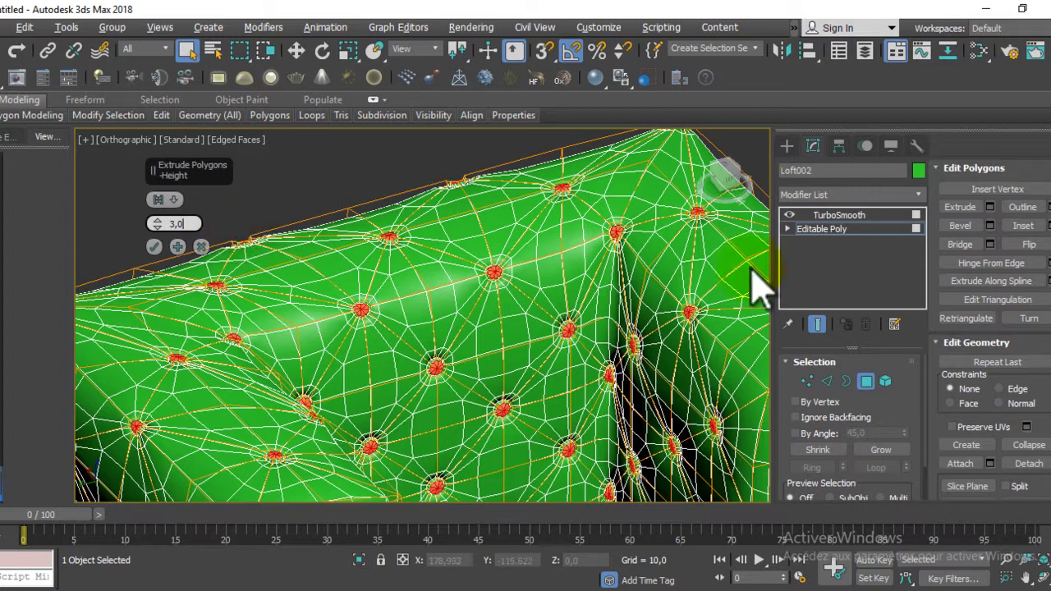
pyautogui.click(818, 325)
pyautogui.keyDown('alt'); pyautogui.moveTo(460, 369); pyautogui.dragTo(499, 383, button='middle'); pyautogui.keyUp('alt')
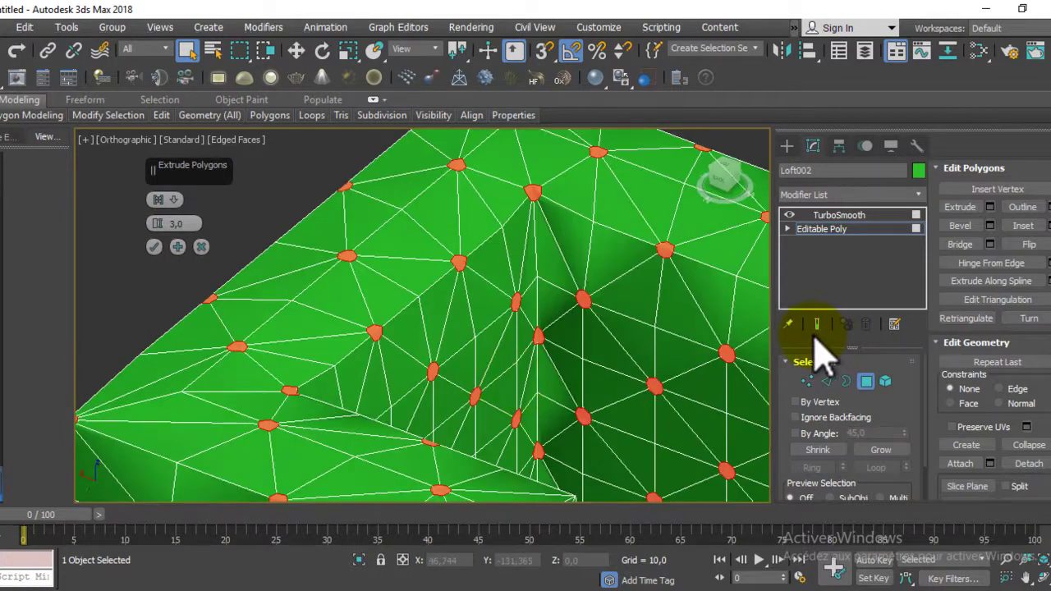
pyautogui.click(818, 325)
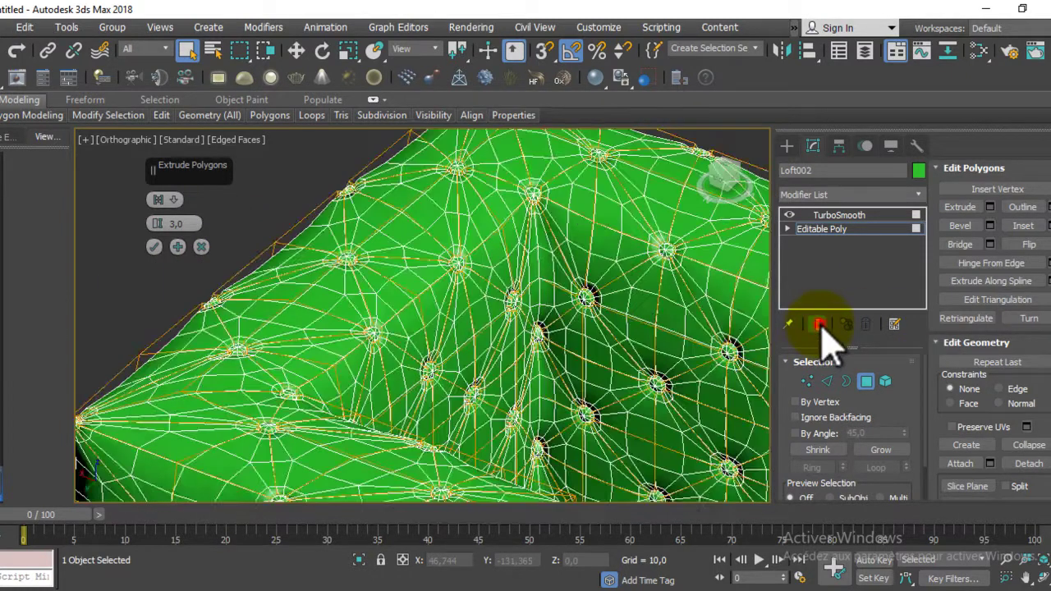
pyautogui.click(155, 248)
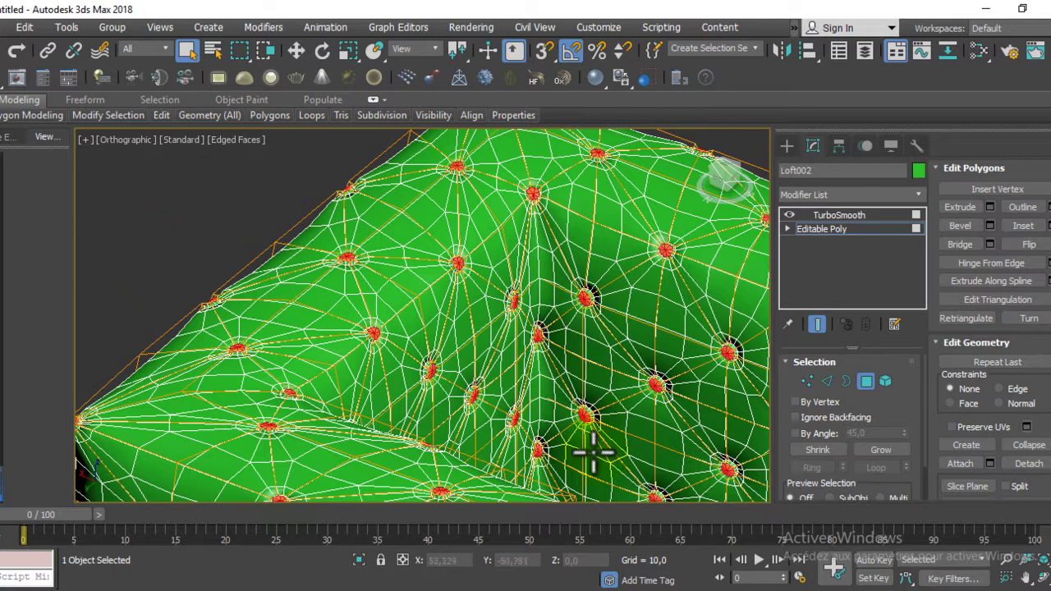
pyautogui.scroll(-4, 592, 435)
pyautogui.moveTo(592, 429)
pyautogui.keyDown('alt'); pyautogui.mouseDown(button='middle')
pyautogui.moveTo(554, 347)
pyautogui.moveTo(471, 298)
pyautogui.moveTo(493, 321)
pyautogui.mouseUp(button='middle'); pyautogui.keyUp('alt')
# Step: Exit polygon mode, hide edged faces and view the smoothed tufted sofa
pyautogui.click(865, 380)
pyautogui.press('F4')
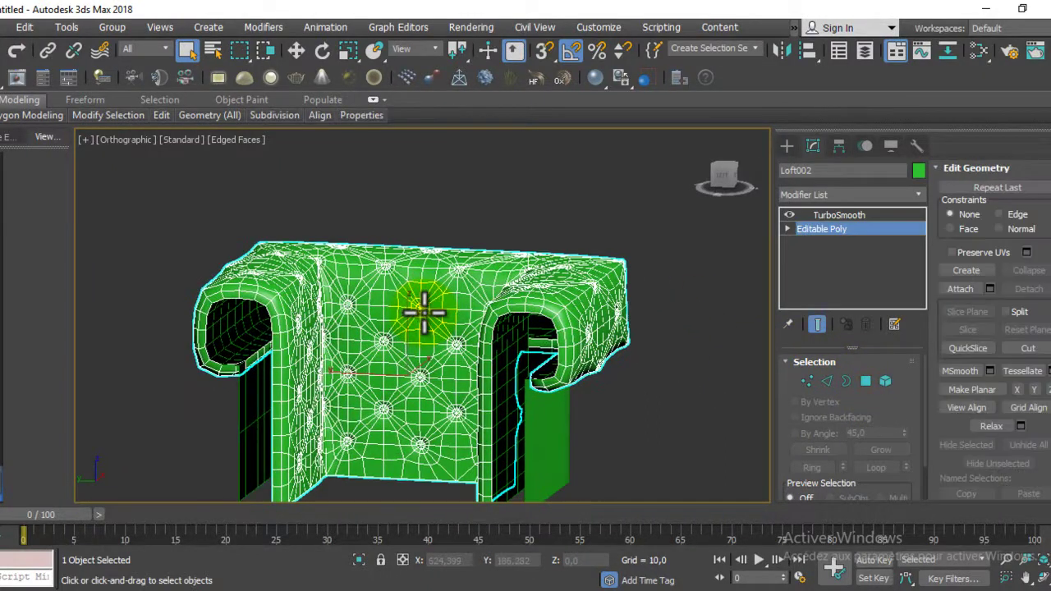
pyautogui.moveTo(424, 313)
pyautogui.keyDown('alt'); pyautogui.mouseDown(button='middle')
pyautogui.moveTo(399, 299)
pyautogui.moveTo(416, 354)
pyautogui.moveTo(556, 364)
pyautogui.moveTo(633, 335)
pyautogui.moveTo(732, 321)
pyautogui.moveTo(744, 286)
pyautogui.moveTo(389, 307)
pyautogui.moveTo(353, 336)
pyautogui.moveTo(501, 329)
pyautogui.moveTo(476, 348)
pyautogui.moveTo(380, 333)
pyautogui.mouseUp(button='middle'); pyautogui.keyUp('alt')
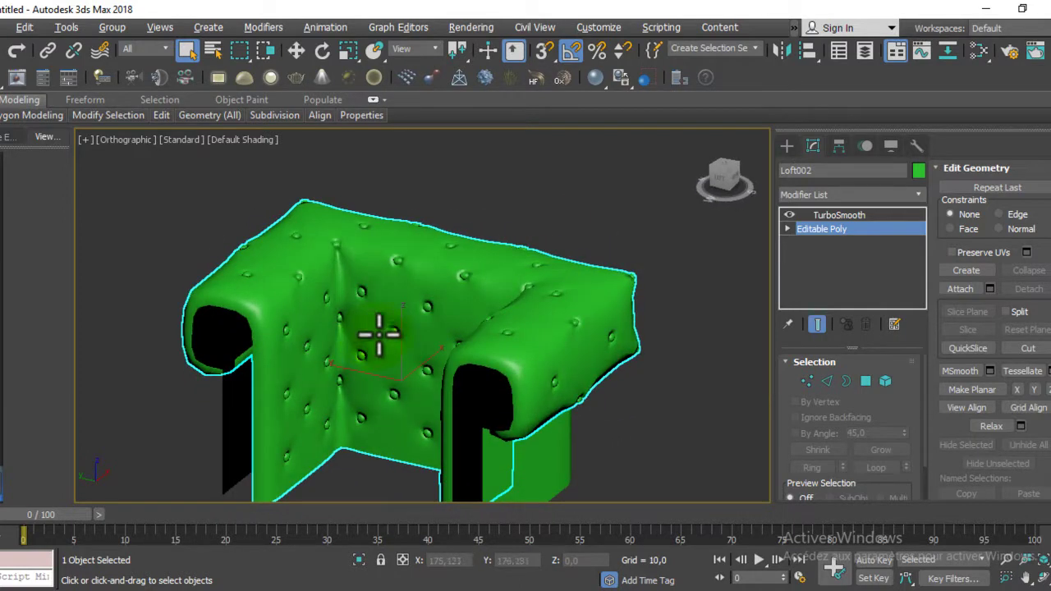
pyautogui.click(822, 326)
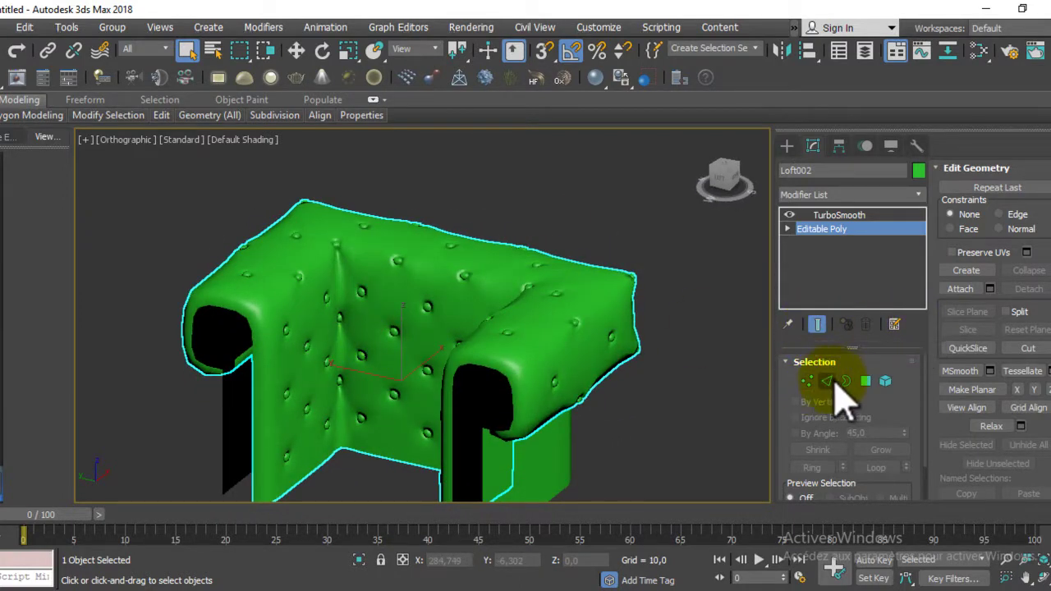
# Step: Re-enter Polygon mode and grow the tuft selection twice in wireframe view
pyautogui.click(867, 382)
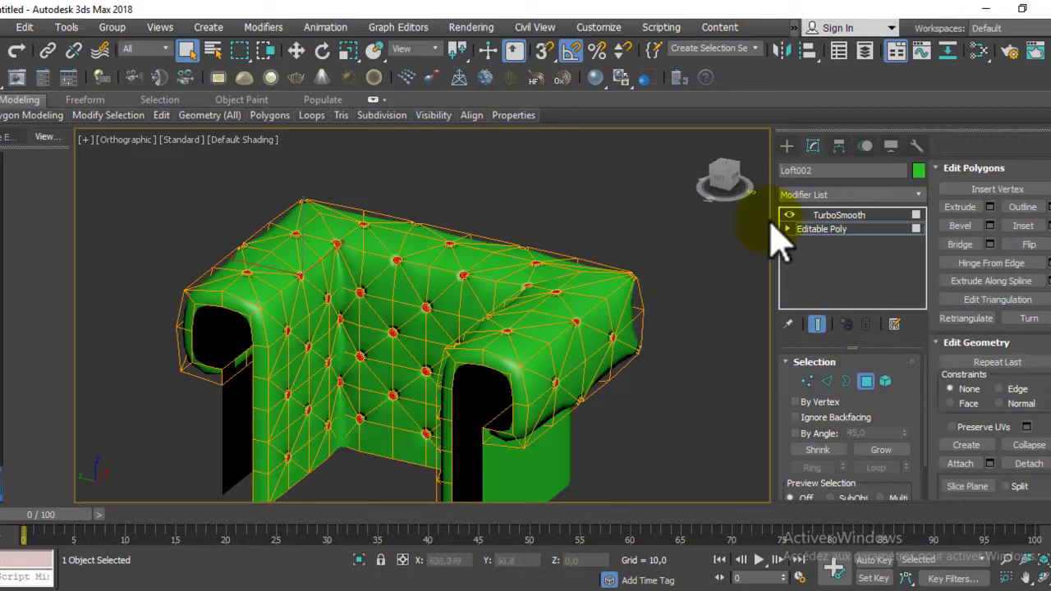
pyautogui.click(894, 452)
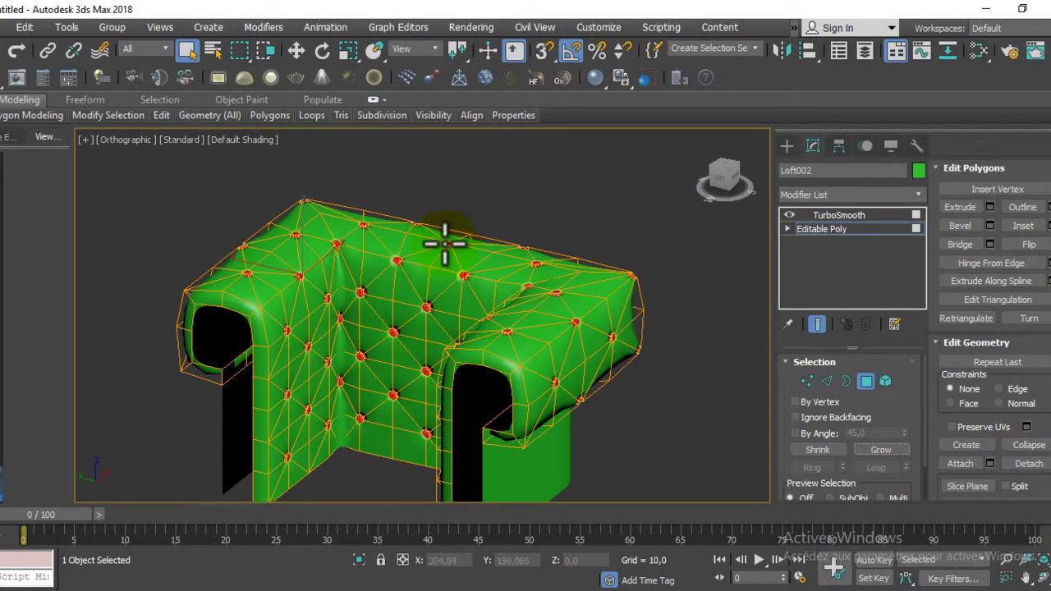
pyautogui.press('F3')
pyautogui.scroll(3, 422, 304)
pyautogui.scroll(5, 422, 305)
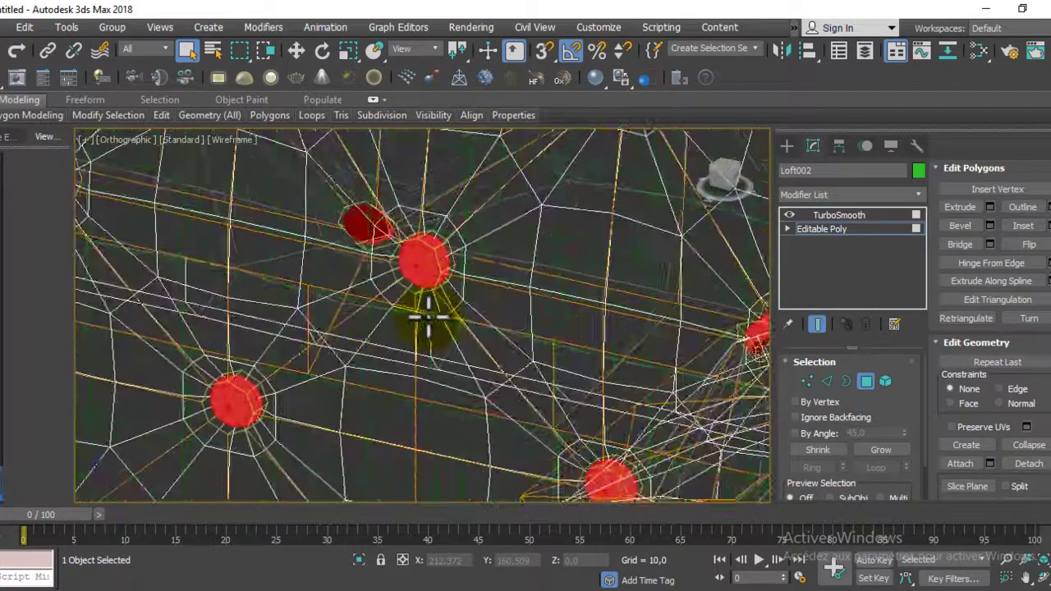
pyautogui.keyDown('alt'); pyautogui.moveTo(537, 341); pyautogui.dragTo(520, 348, button='middle'); pyautogui.keyUp('alt')
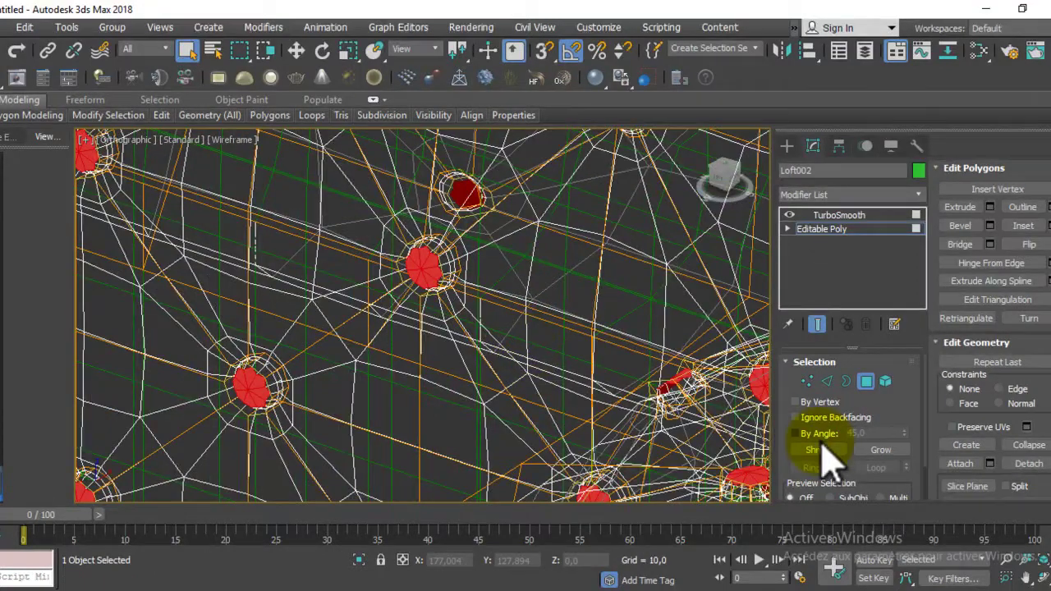
pyautogui.click(881, 450)
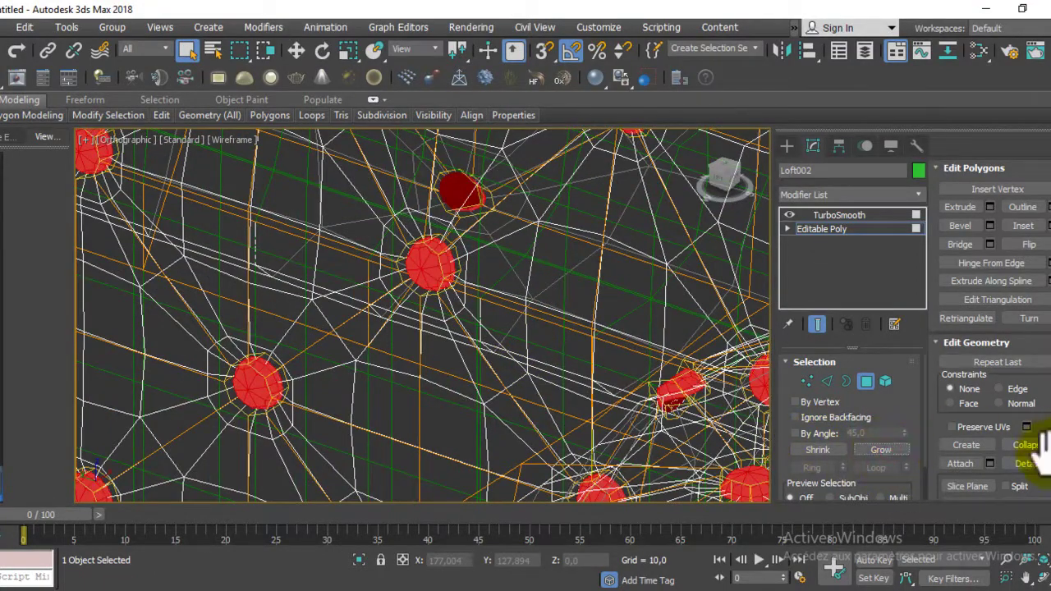
# Step: Detach the grown tuft polygons as Object001 and return to shaded view
pyautogui.click(1040, 465)
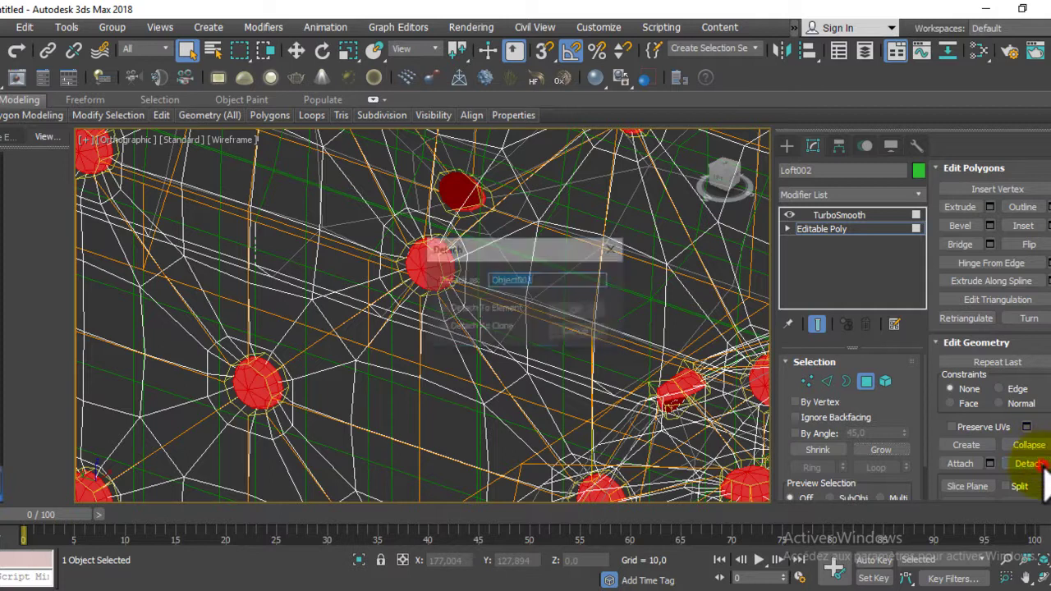
pyautogui.click(578, 311)
pyautogui.click(866, 381)
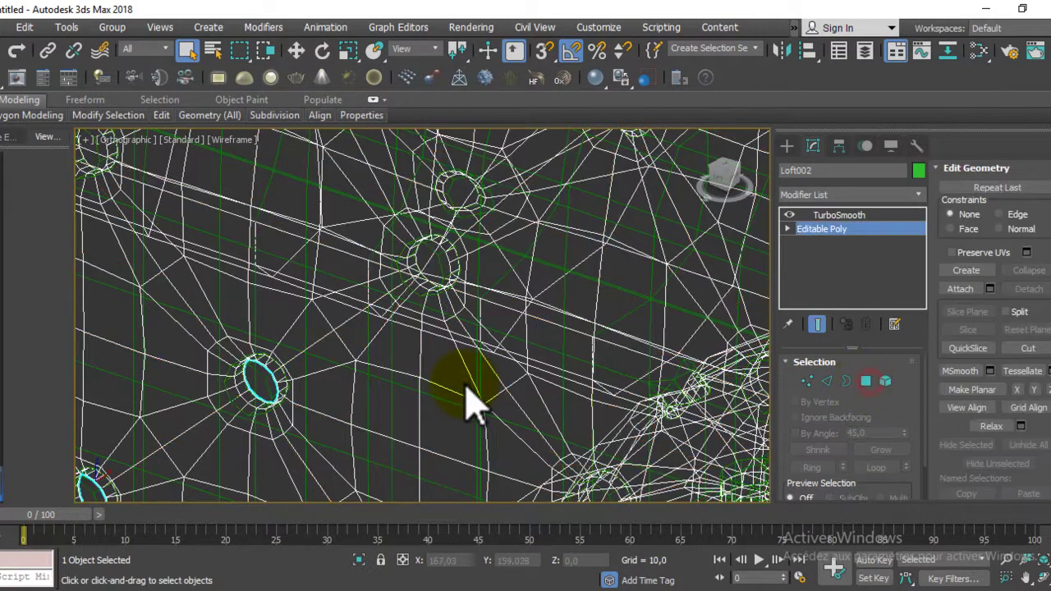
pyautogui.moveTo(340, 324); pyautogui.dragTo(350, 334, button='middle')
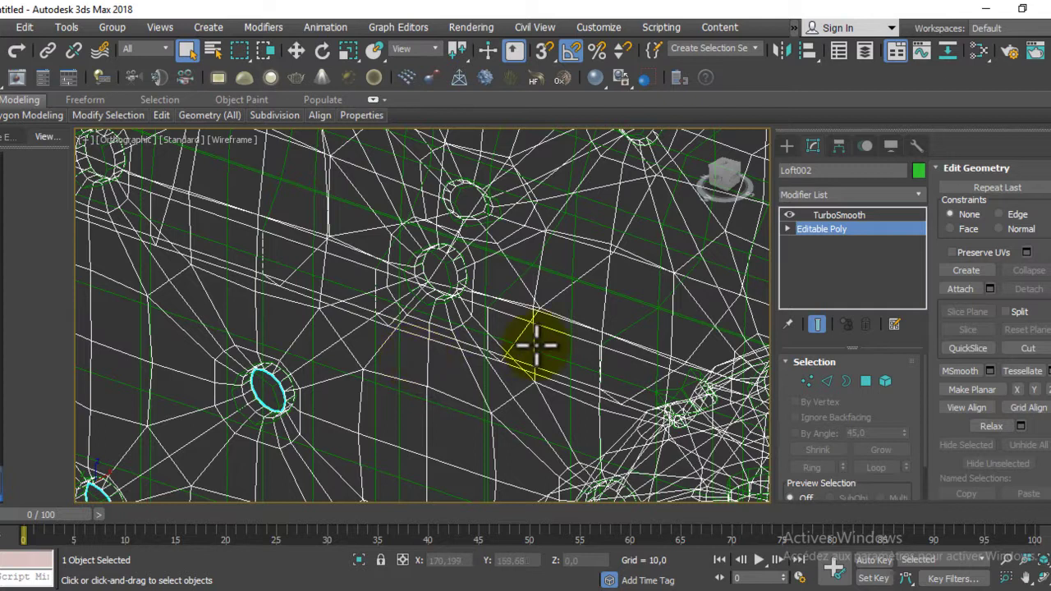
pyautogui.press('F3')
pyautogui.scroll(-2, 417, 340)
pyautogui.scroll(-2, 417, 336)
pyautogui.scroll(1, 467, 352)
pyautogui.keyDown('alt'); pyautogui.moveTo(466, 351); pyautogui.dragTo(557, 353, button='middle'); pyautogui.keyUp('alt')
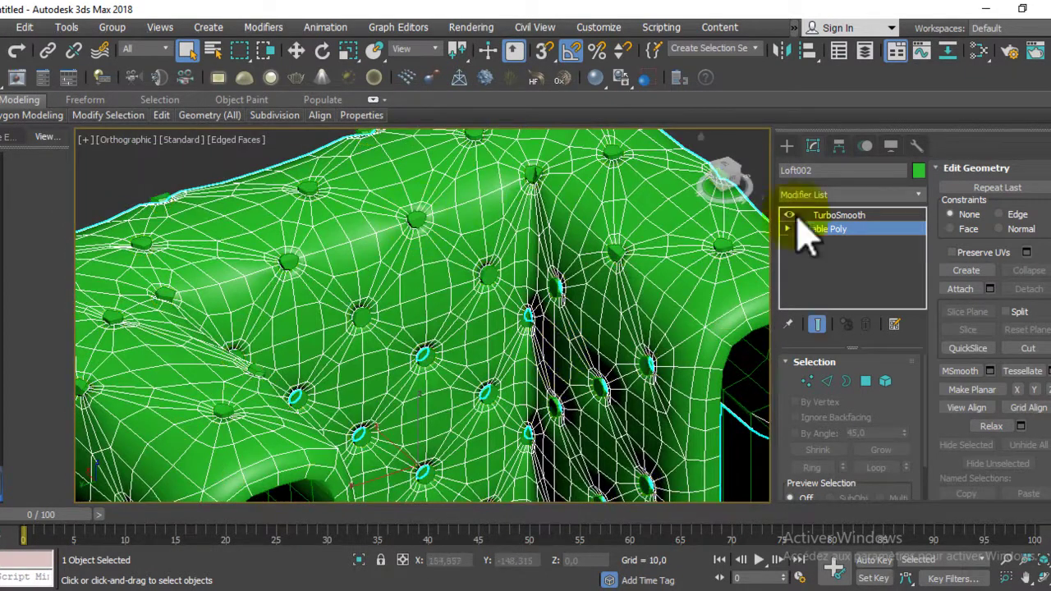
# Step: Copy Loft002's TurboSmooth (Iterations 1) onto the detached Object001 button pieces
pyautogui.click(824, 215)
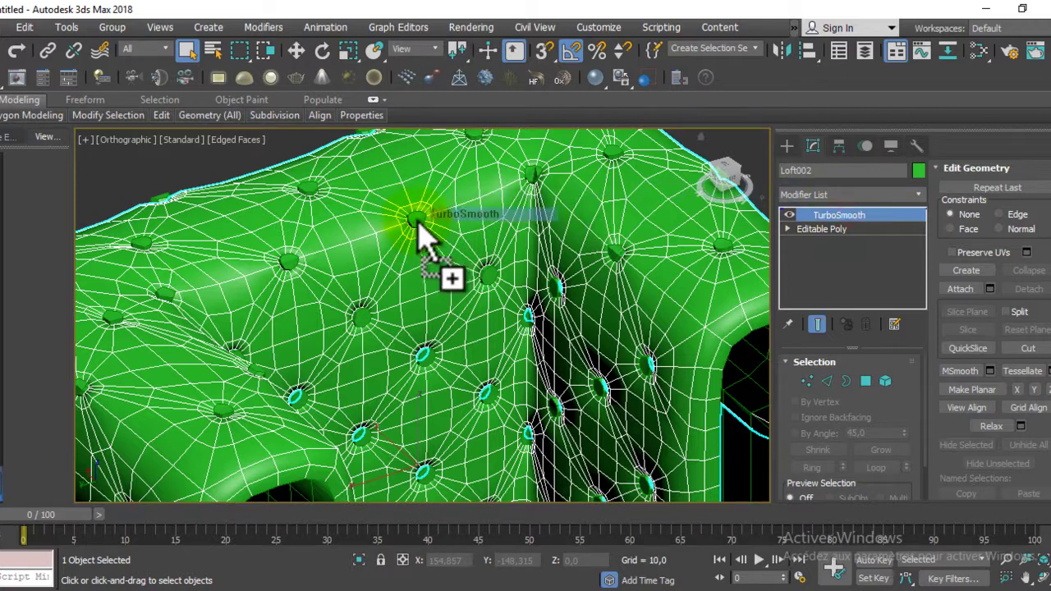
pyautogui.moveTo(819, 212); pyautogui.dragTo(420, 219)
pyautogui.moveTo(419, 219)
pyautogui.keyDown('alt'); pyautogui.mouseDown(button='middle')
pyautogui.moveTo(460, 336)
pyautogui.moveTo(389, 285)
pyautogui.moveTo(421, 267)
pyautogui.mouseUp(button='middle'); pyautogui.keyUp('alt')
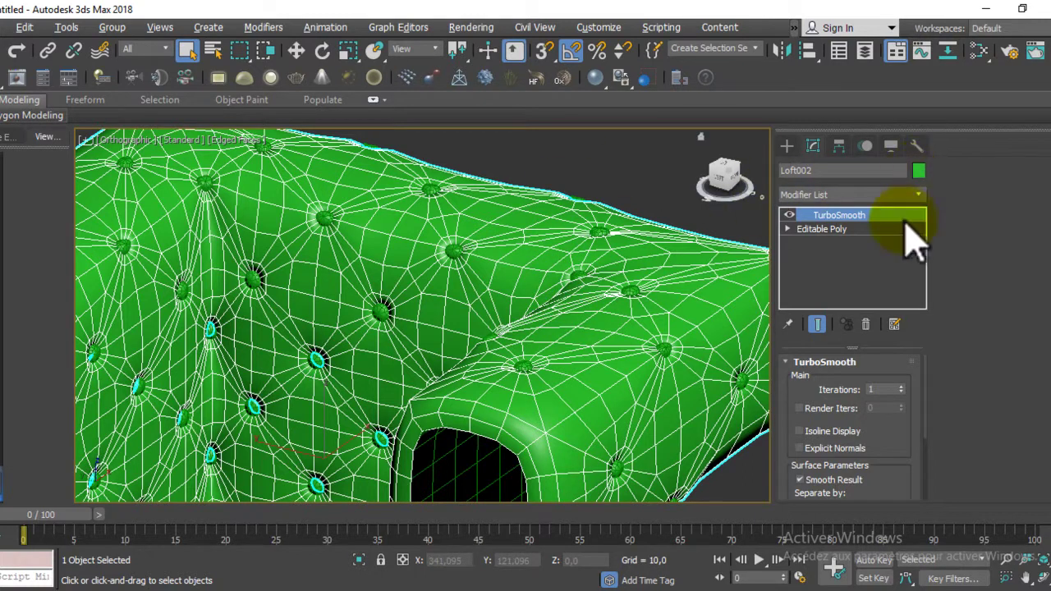
pyautogui.scroll(-5, 535, 312)
pyautogui.moveTo(534, 312); pyautogui.dragTo(564, 287, button='middle')
pyautogui.scroll(-2, 593, 323)
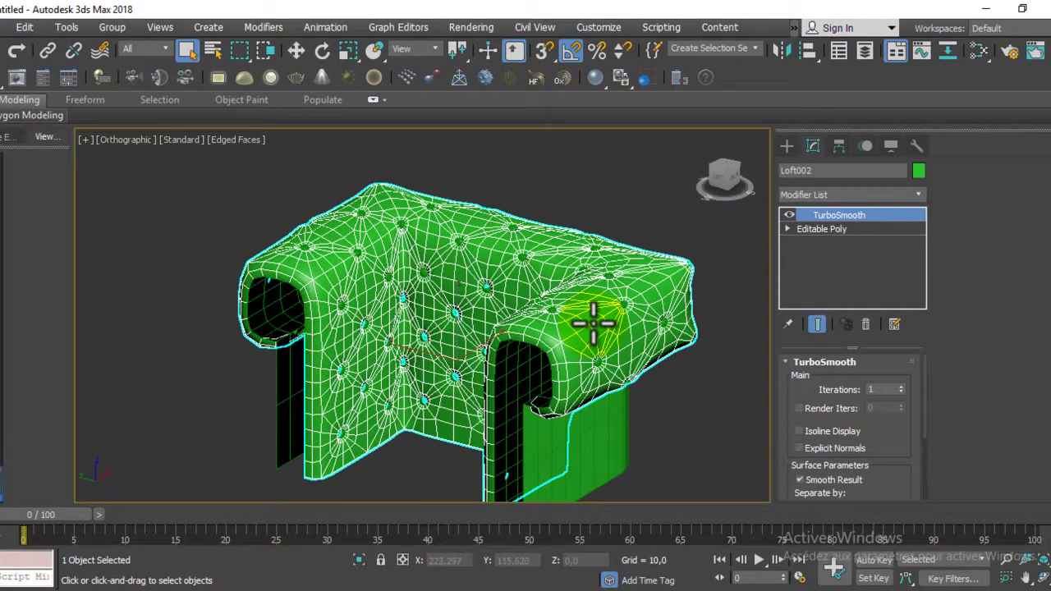